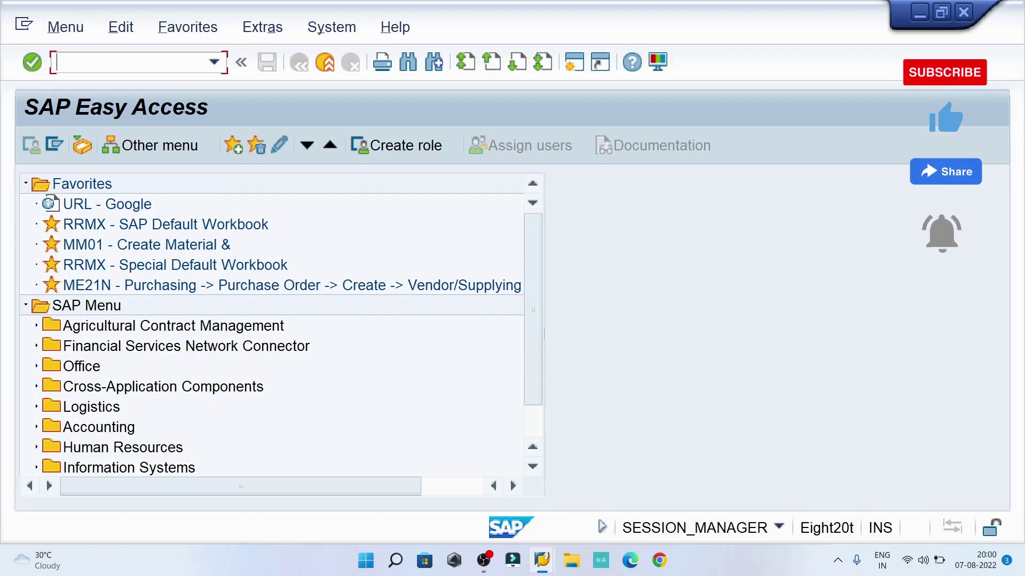
- Start transaction SPRO and open the SAP Reference IMG
{"action": "type", "text": "spro"}
{"action": "key", "text": "Return"}
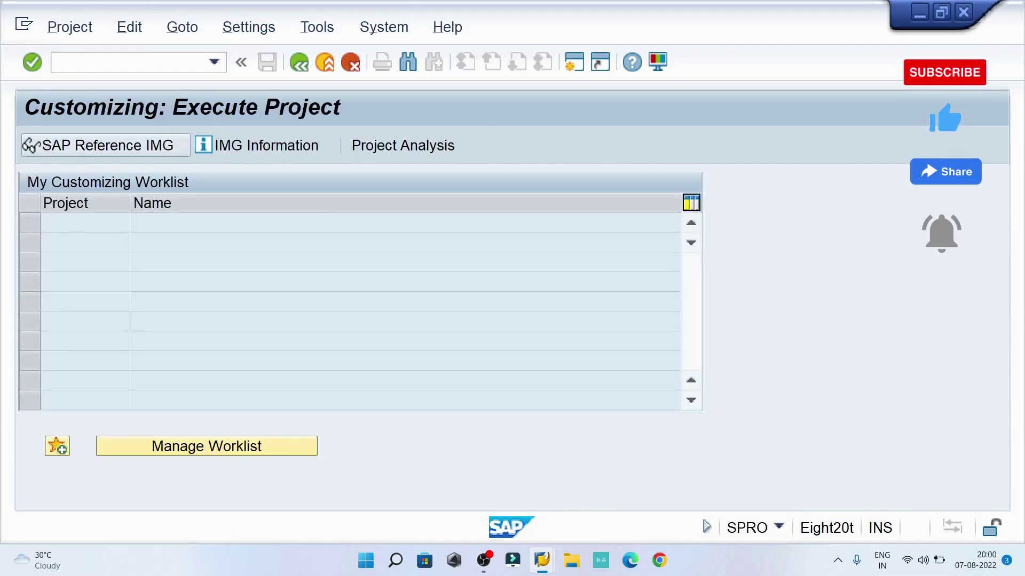
{"action": "left_click", "coordinate": [106, 145]}
- Expand Enterprise Structure and its Definition node in the IMG structure
{"action": "scroll", "coordinate": [504, 344], "scroll_direction": "down", "scroll_amount": 2}
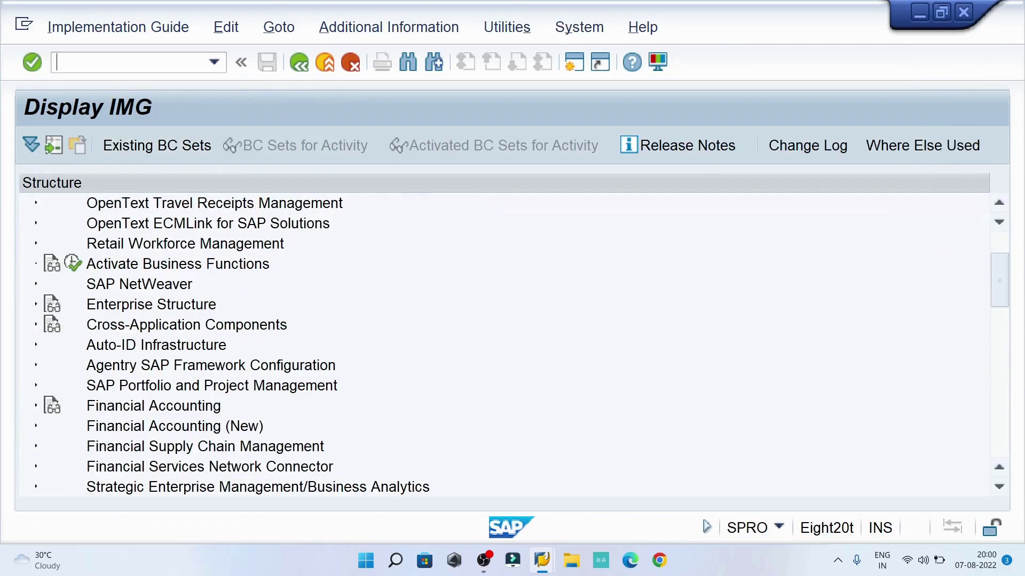
{"action": "scroll", "coordinate": [504, 344], "scroll_direction": "down", "scroll_amount": 1}
{"action": "left_click", "coordinate": [152, 285]}
{"action": "left_click", "coordinate": [36, 284]}
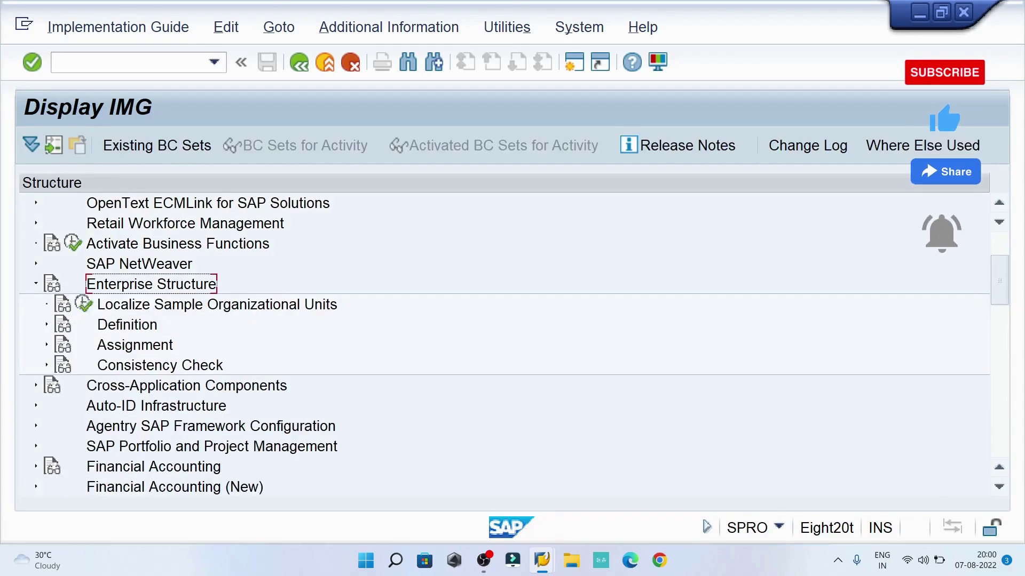
{"action": "scroll", "coordinate": [505, 344], "scroll_direction": "down", "scroll_amount": 1}
{"action": "left_click", "coordinate": [47, 284]}
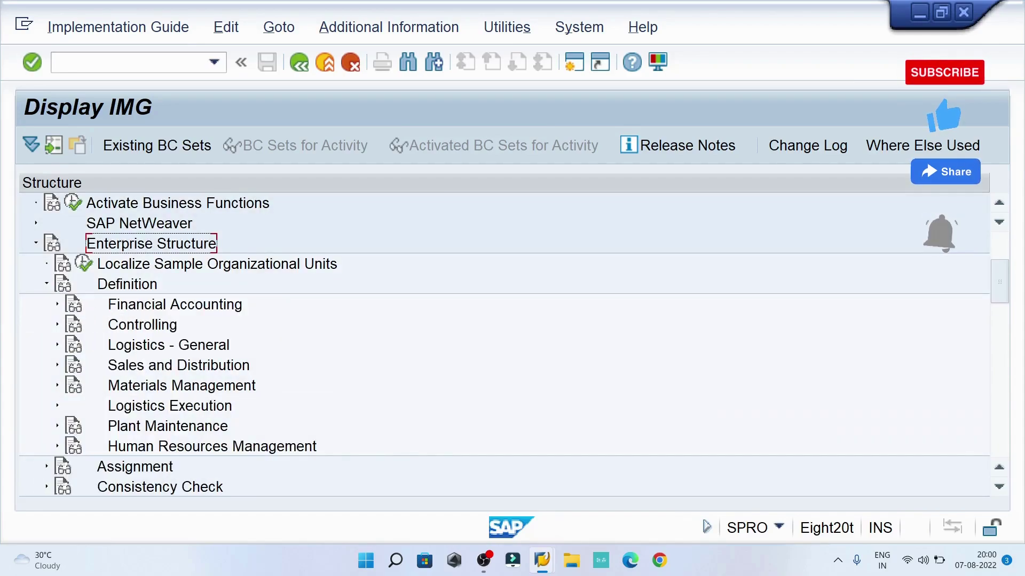
- Go through the application areas under Definition and expand the Logistics Execution node
{"action": "scroll", "coordinate": [505, 344], "scroll_direction": "down", "scroll_amount": 1}
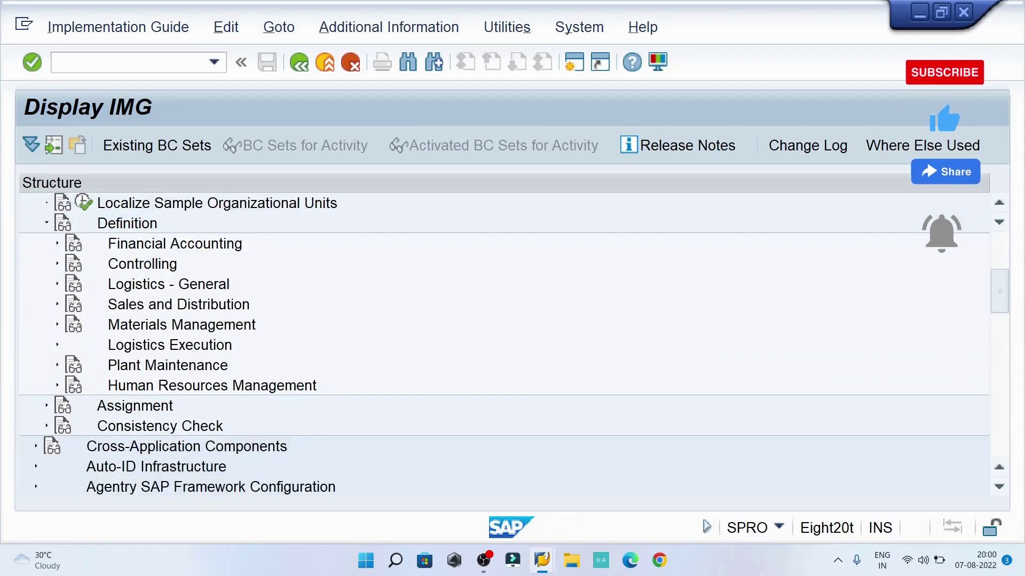
{"action": "left_click", "coordinate": [174, 244]}
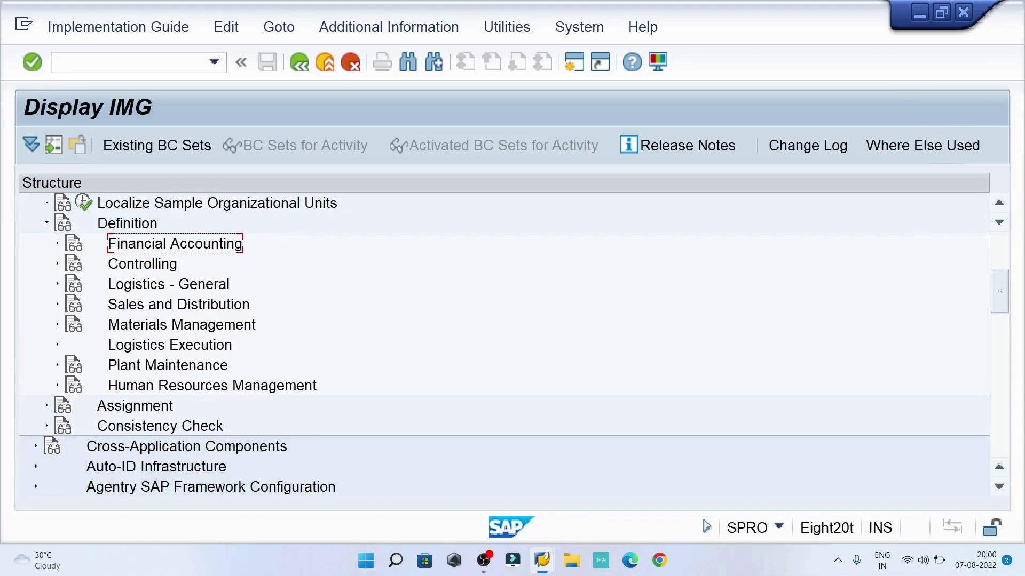
{"action": "left_click", "coordinate": [142, 263]}
{"action": "left_click", "coordinate": [168, 284]}
{"action": "left_click", "coordinate": [178, 305]}
{"action": "left_click", "coordinate": [182, 325]}
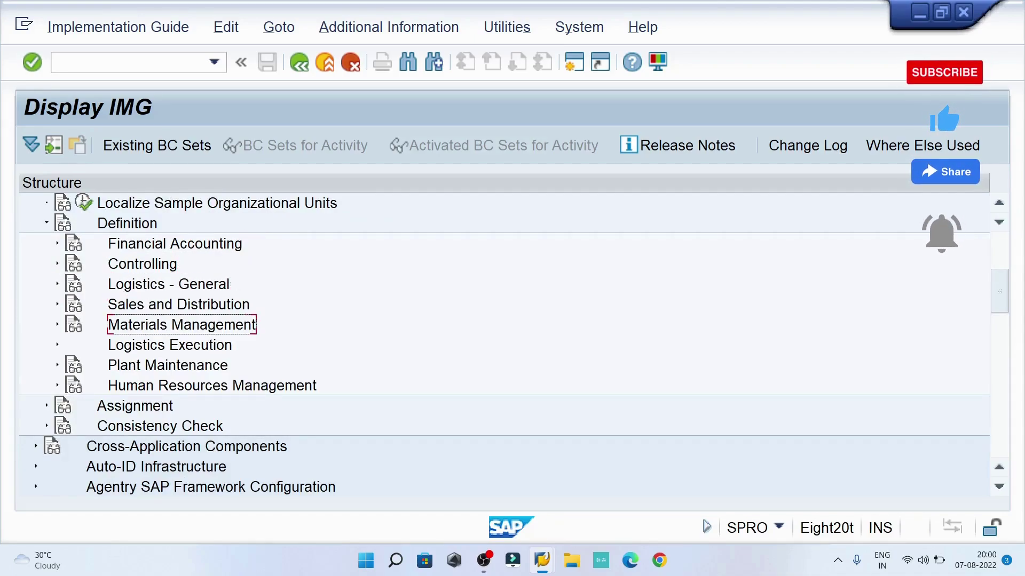
{"action": "left_click", "coordinate": [169, 345]}
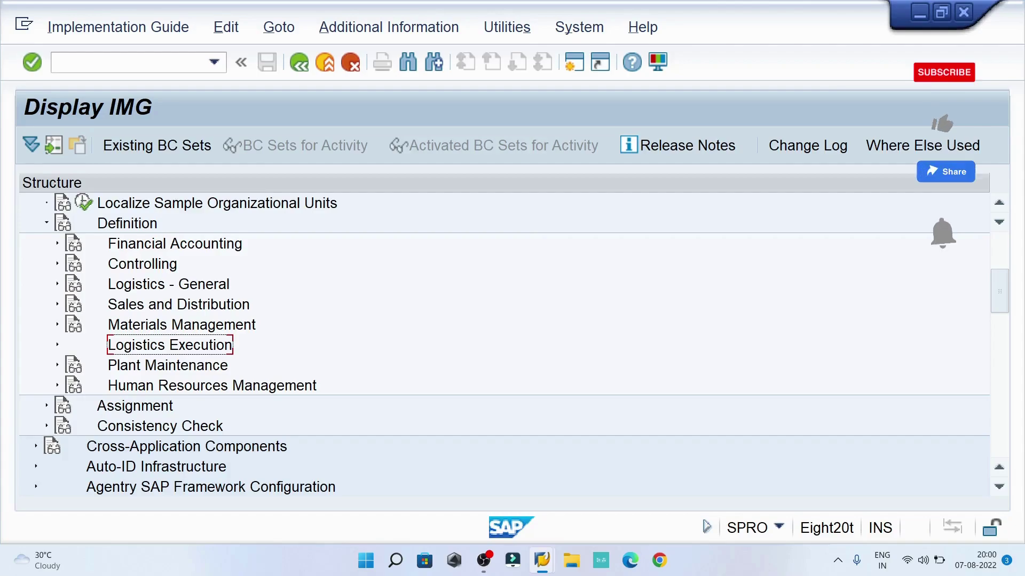
{"action": "key", "text": "Right"}
- Review the warehouse number, shipping point, loading point and transportation planning point activities under Logistics Execution
{"action": "left_click", "coordinate": [271, 264]}
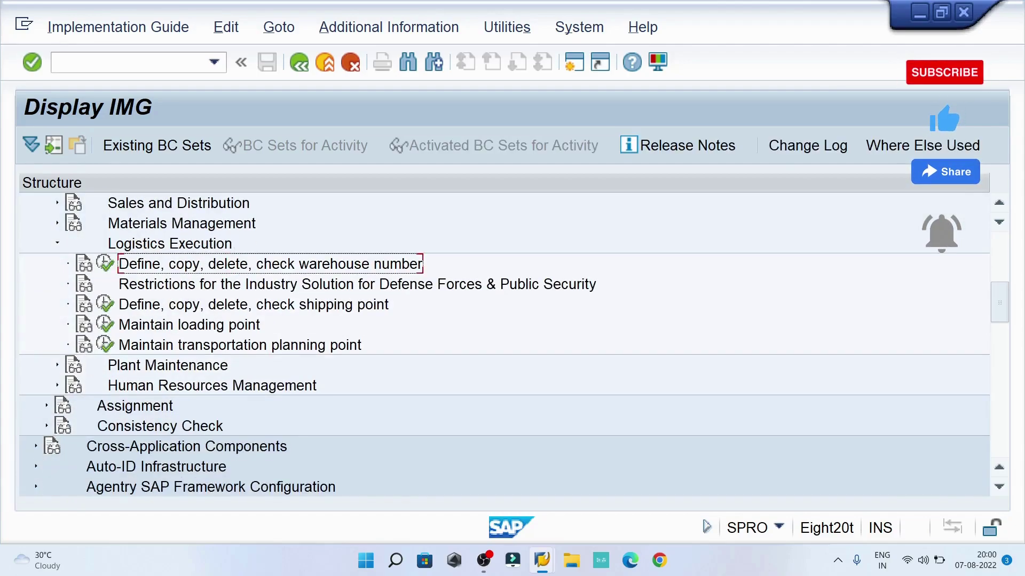
{"action": "left_click", "coordinate": [253, 304]}
{"action": "left_click", "coordinate": [188, 324]}
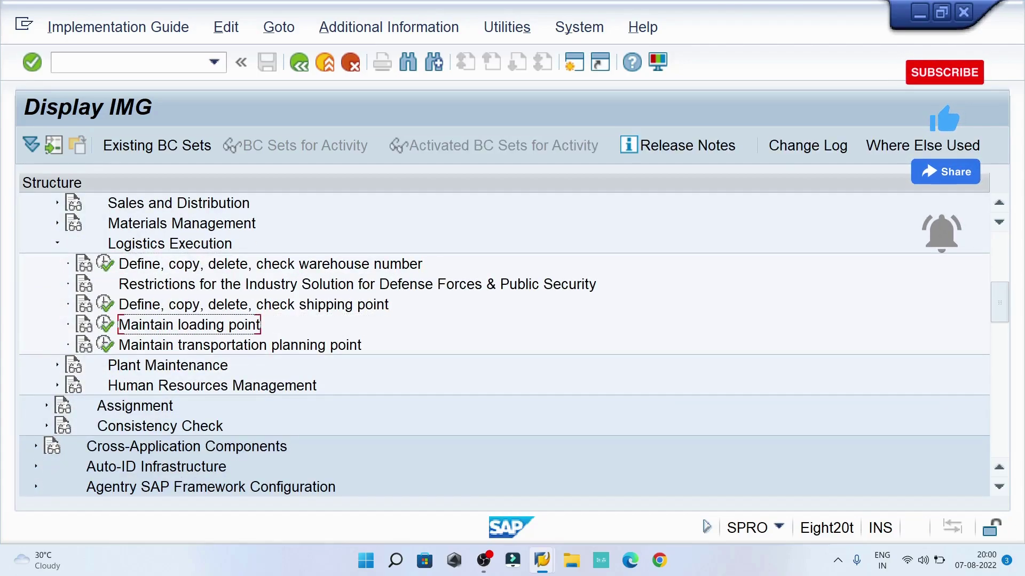
{"action": "left_click", "coordinate": [240, 345]}
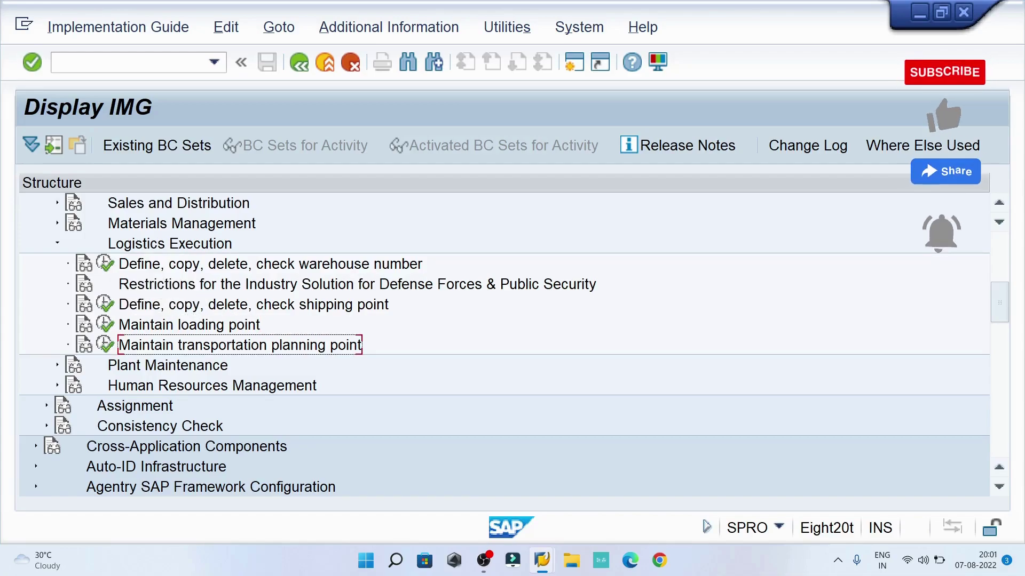
{"action": "left_click", "coordinate": [270, 263]}
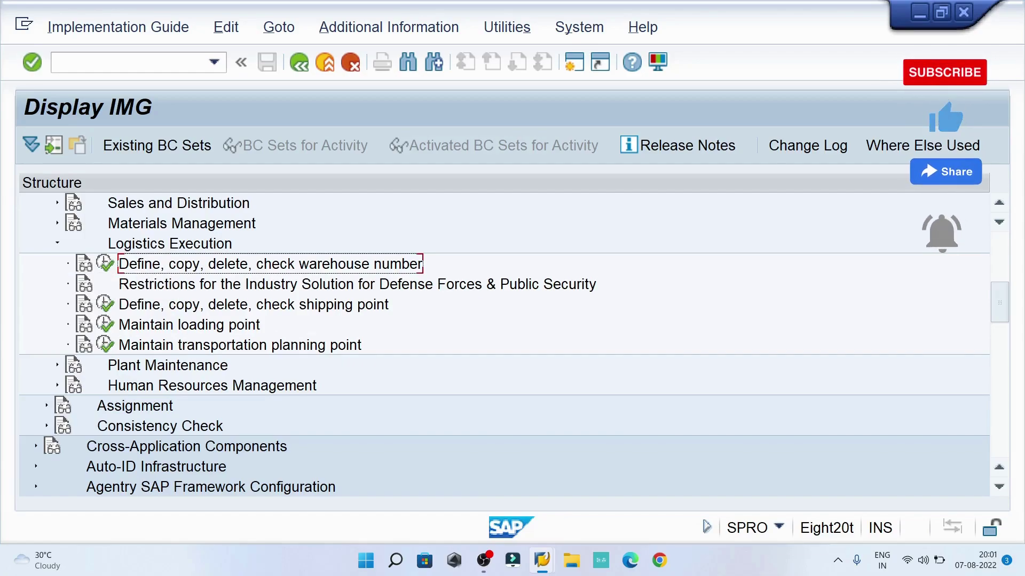
{"action": "left_click", "coordinate": [253, 304]}
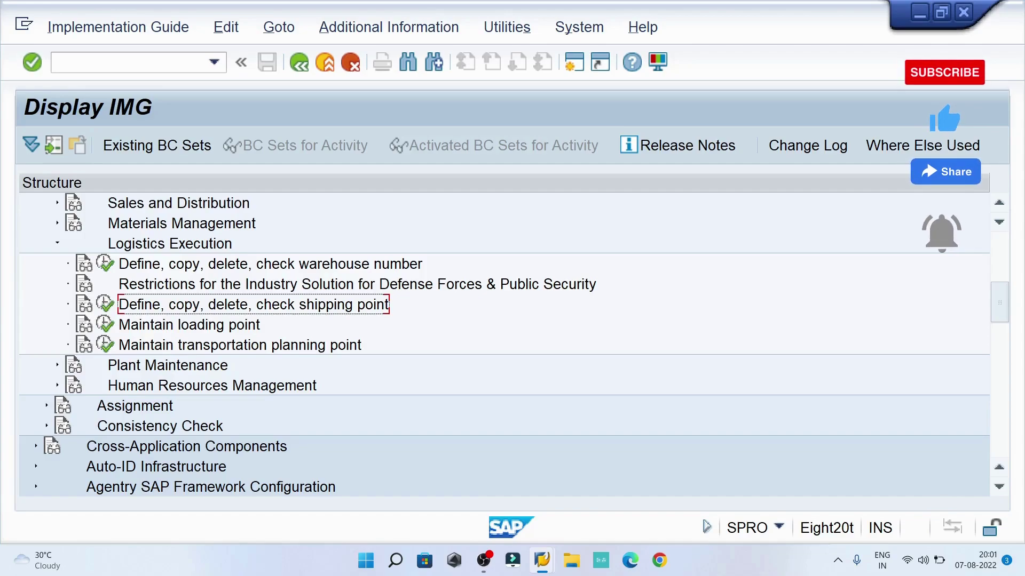
{"action": "left_click", "coordinate": [189, 325]}
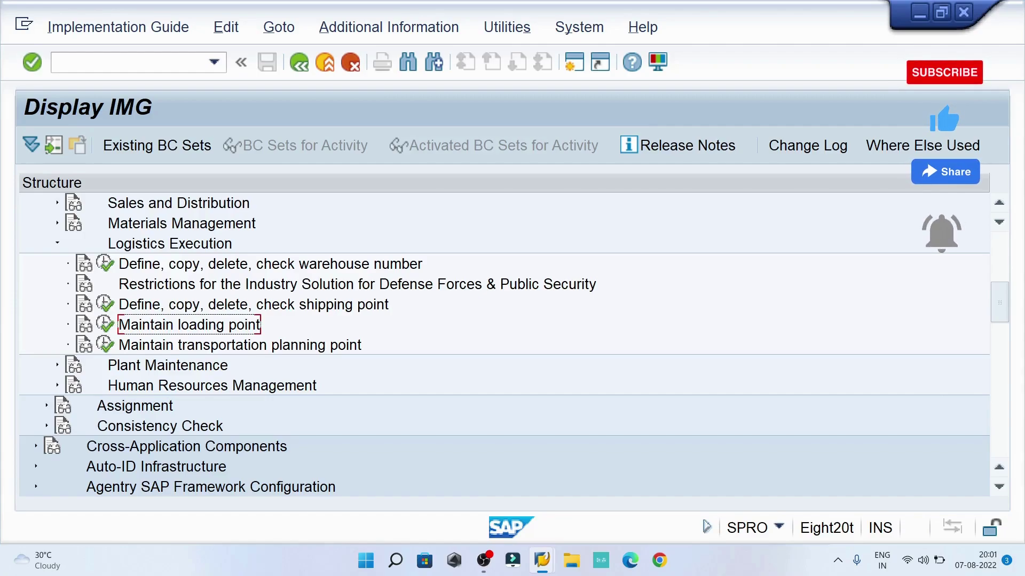
{"action": "left_click", "coordinate": [240, 345]}
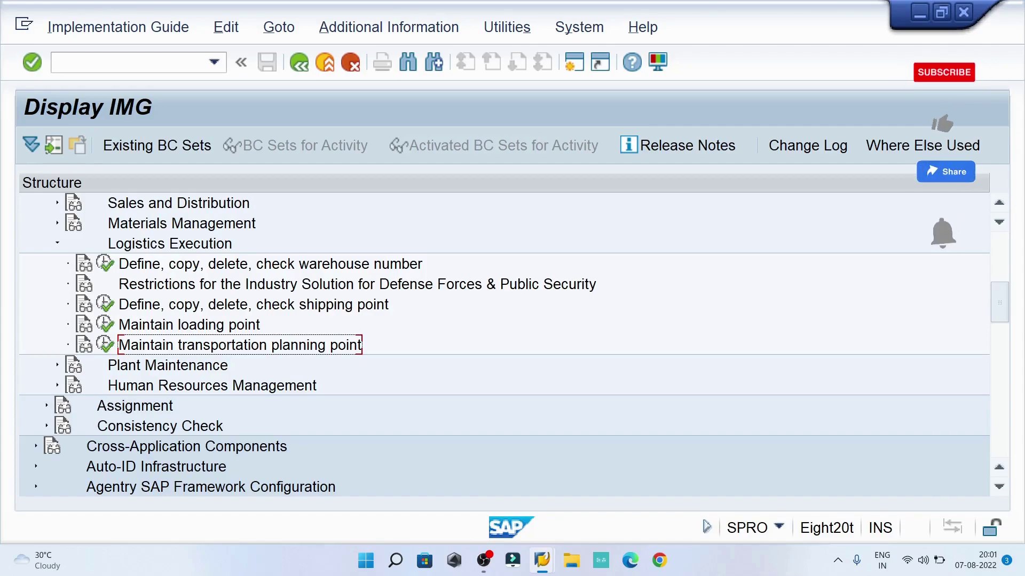
- Open the Define warehouse number activity under Logistics Execution and start a new entry
{"action": "left_click", "coordinate": [105, 263]}
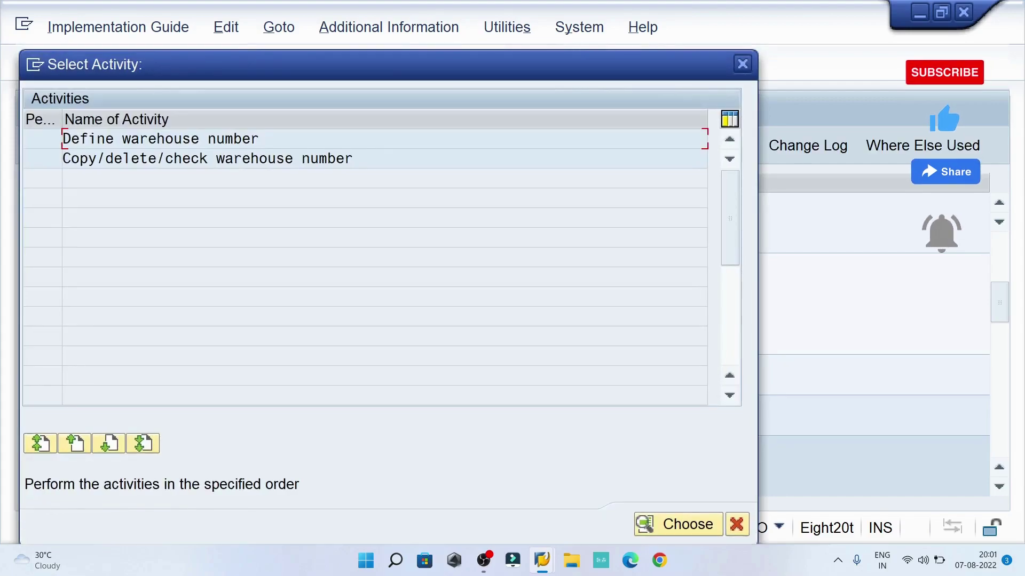
{"action": "left_click_drag", "start_coordinate": [101, 64], "coordinate": [410, 62]}
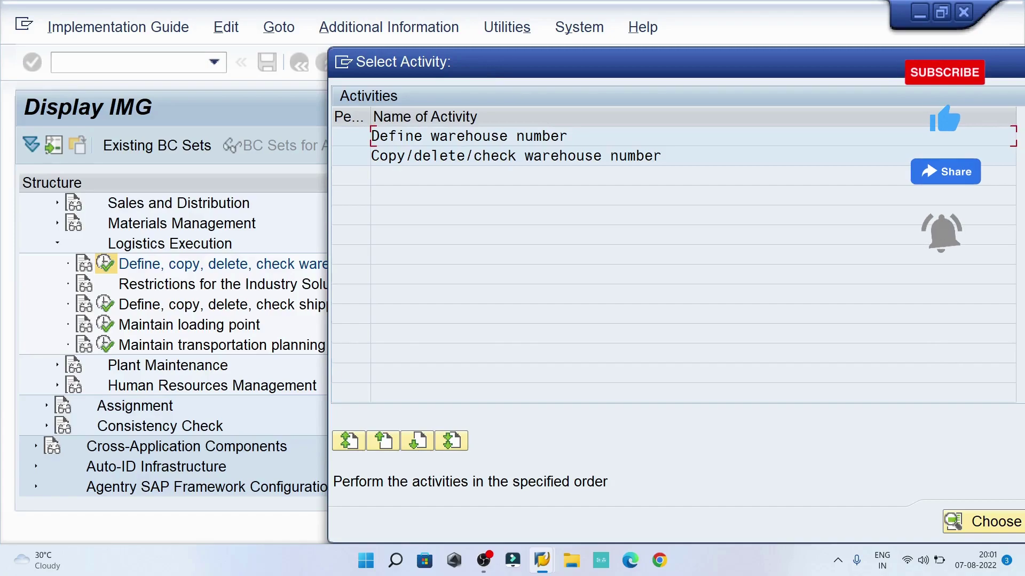
{"action": "double_click", "coordinate": [466, 136]}
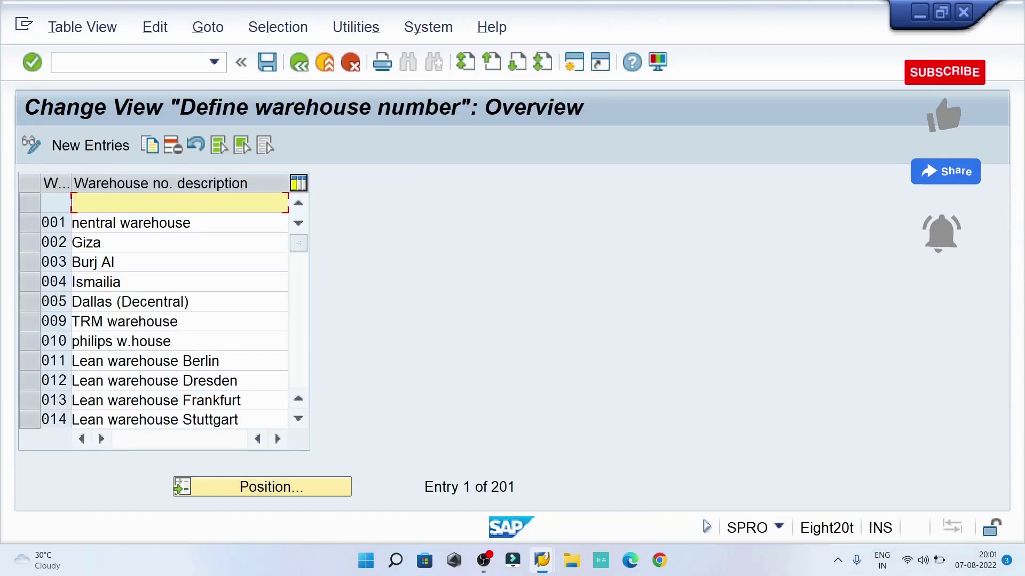
{"action": "key", "text": "F5"}
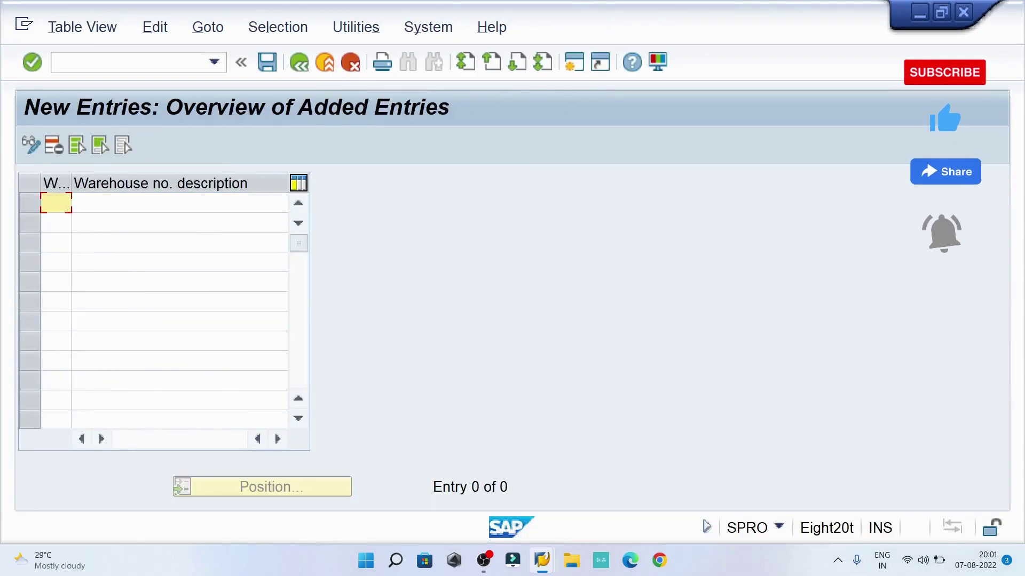
- Enter warehouse number RC1 with the description WH for RCC2 in the new entries table
{"action": "key", "text": "Down"}
{"action": "key", "text": "Down"}
{"action": "key", "text": "Down"}
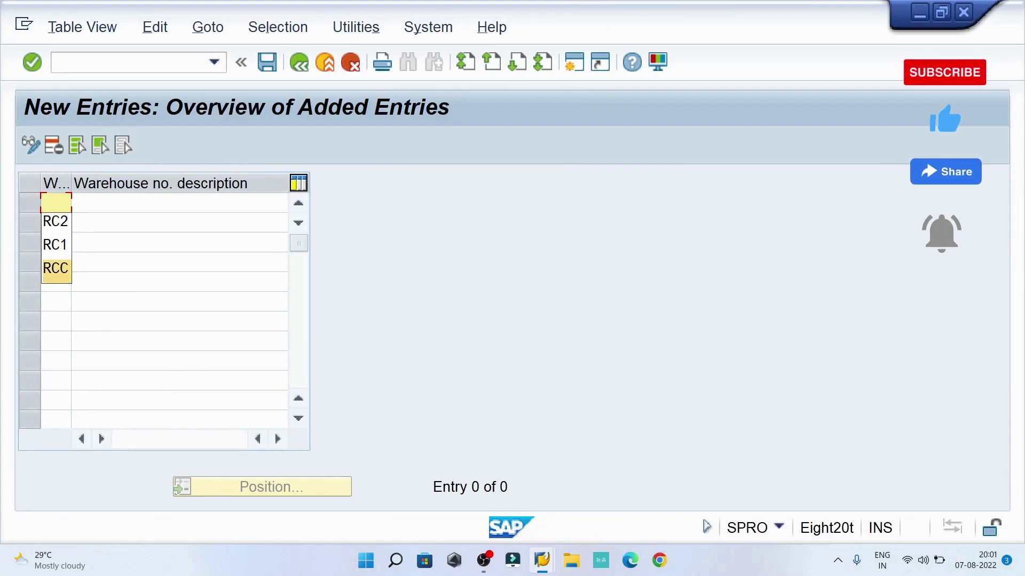
{"action": "key", "text": "Up"}
{"action": "key", "text": "Return"}
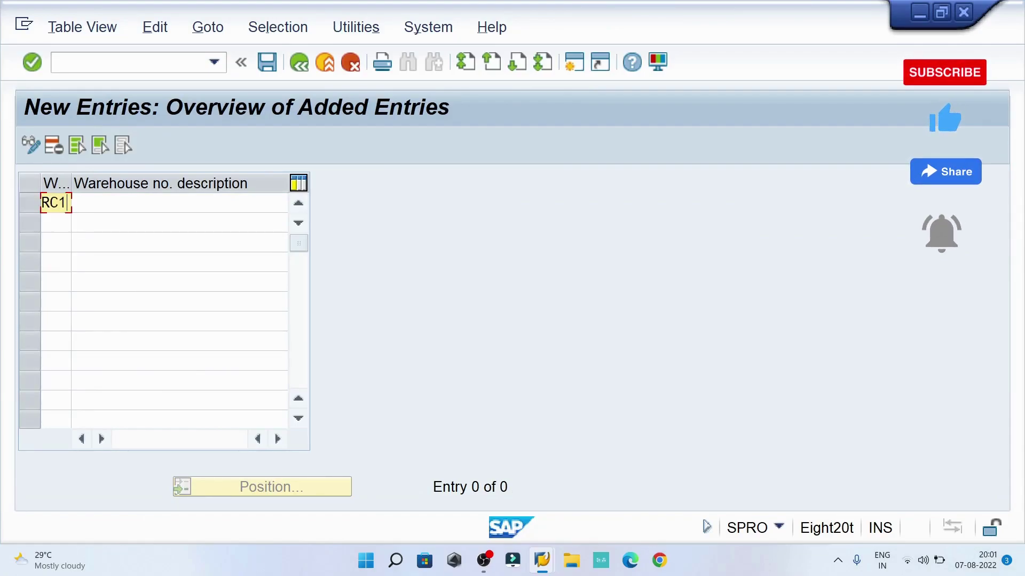
{"action": "key", "text": "Tab"}
{"action": "key", "text": "Down"}
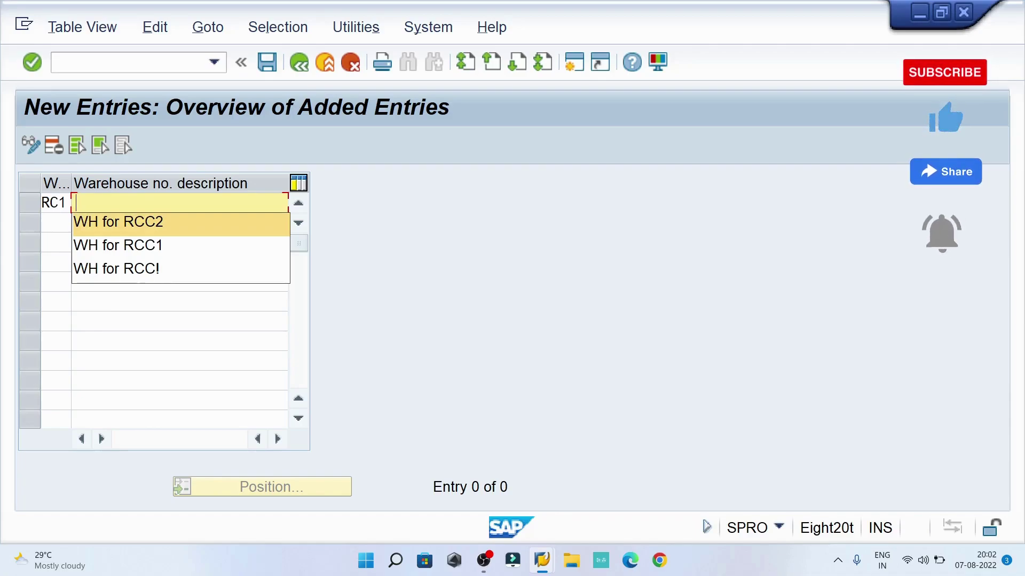
{"action": "key", "text": "Return"}
{"action": "key", "text": "Return"}
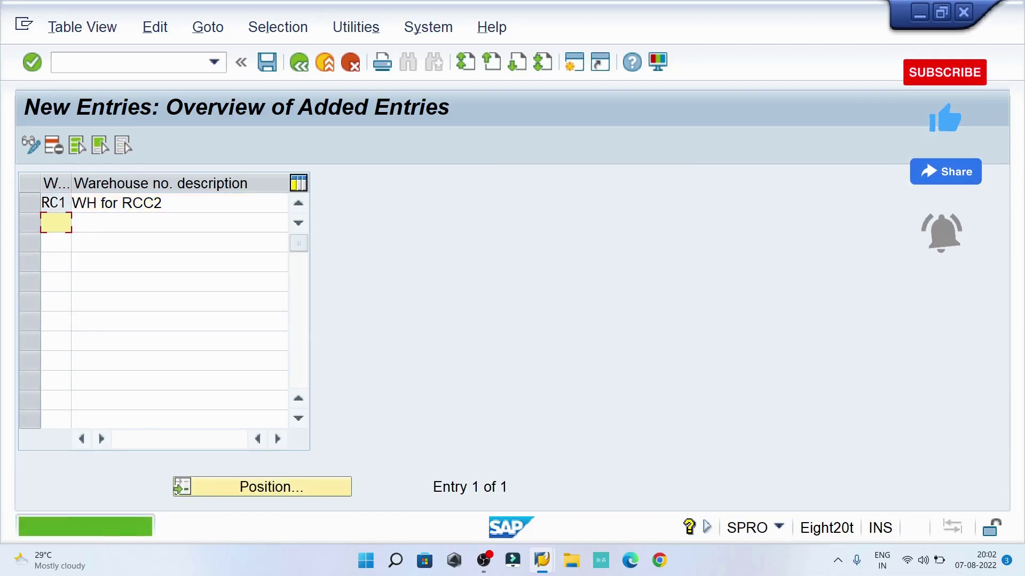
- Save warehouse RC1 under customizing request FE8K902383 and return to the IMG structure
{"action": "key", "text": "ctrl+s"}
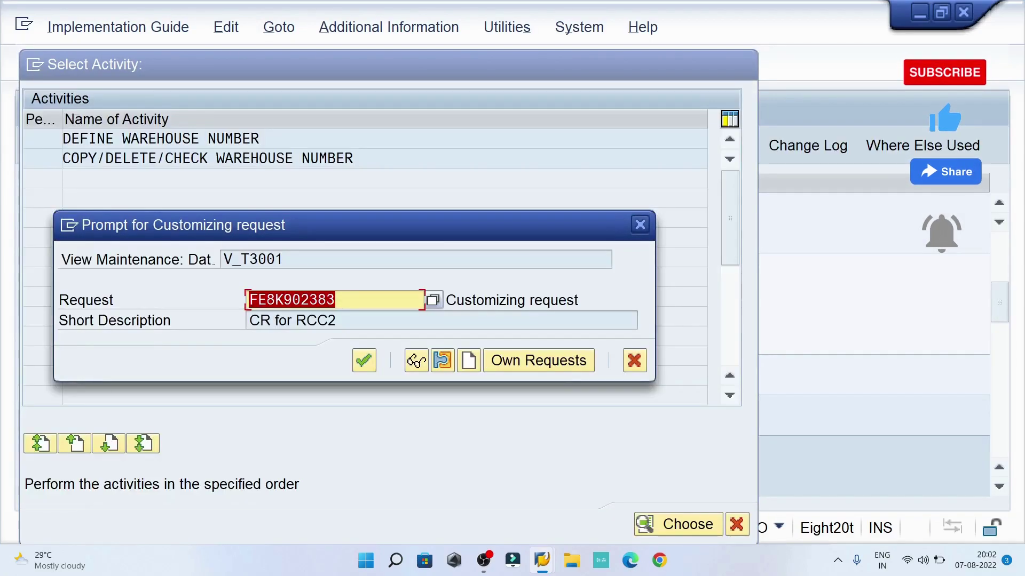
{"action": "key", "text": "Return"}
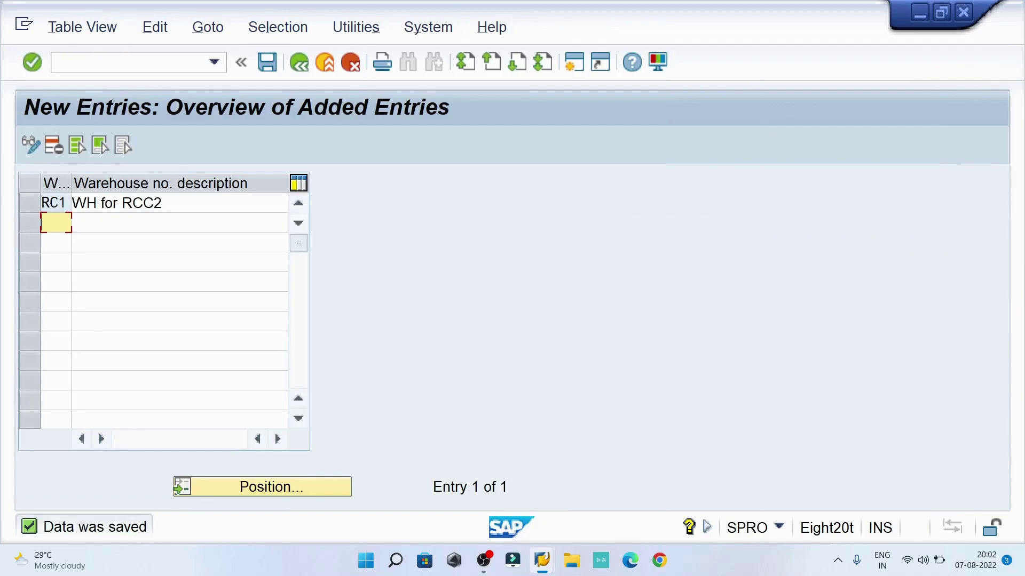
{"action": "left_click", "coordinate": [30, 203]}
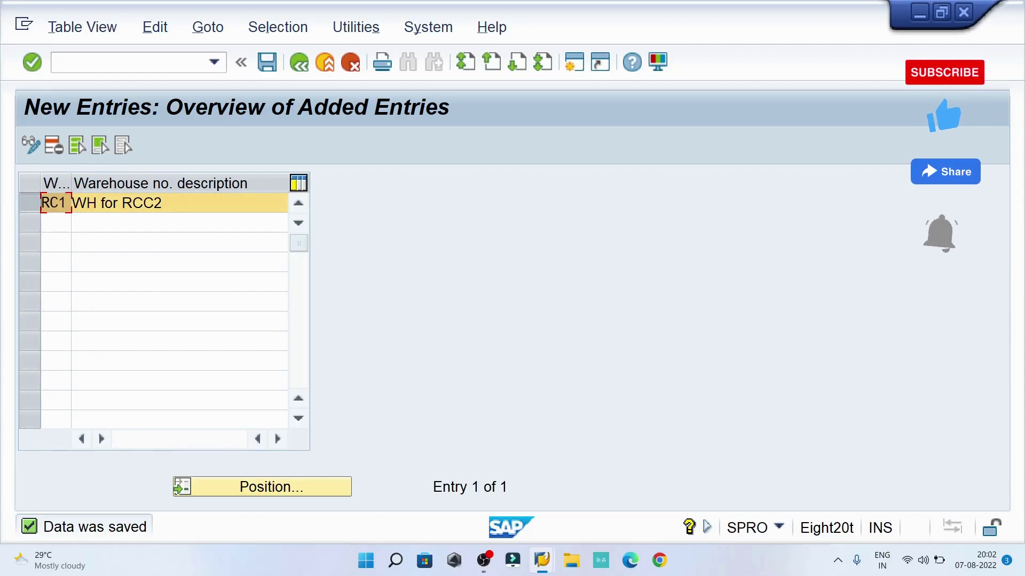
{"action": "left_click", "coordinate": [299, 63]}
{"action": "left_click", "coordinate": [299, 63]}
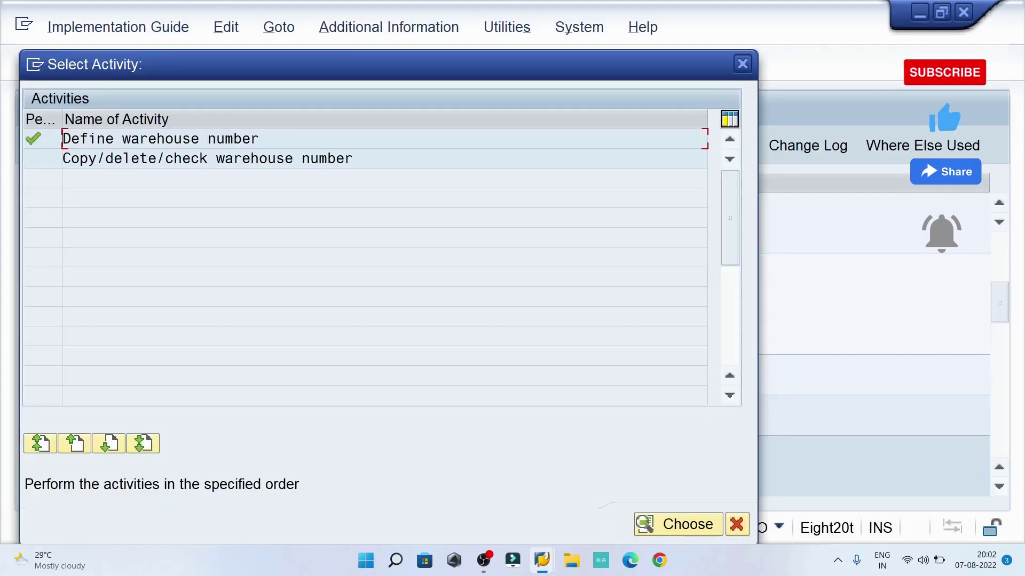
{"action": "left_click", "coordinate": [742, 64]}
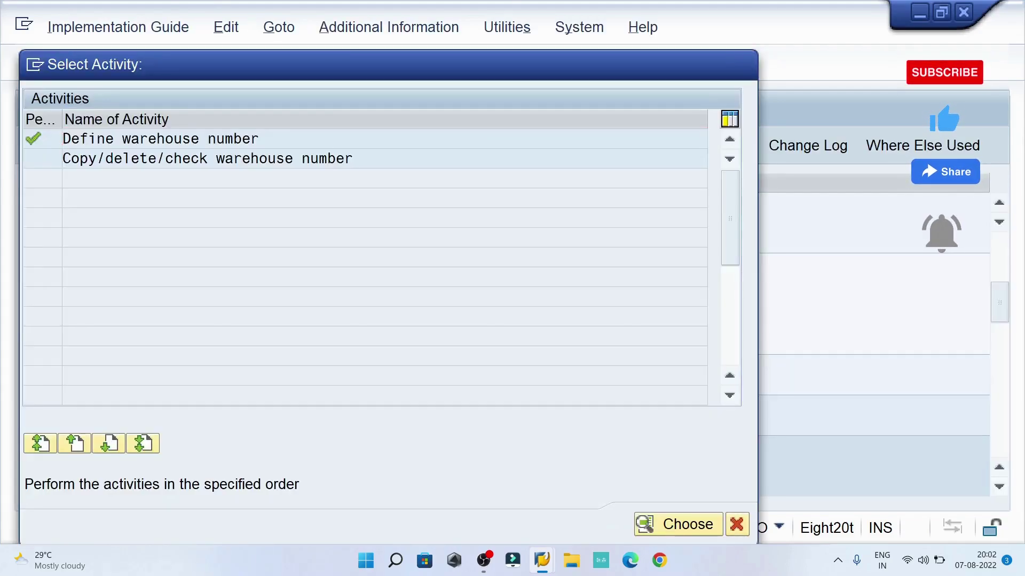
- Open the Define shipping point activity under Logistics Execution and start a new entry
{"action": "left_click", "coordinate": [105, 304]}
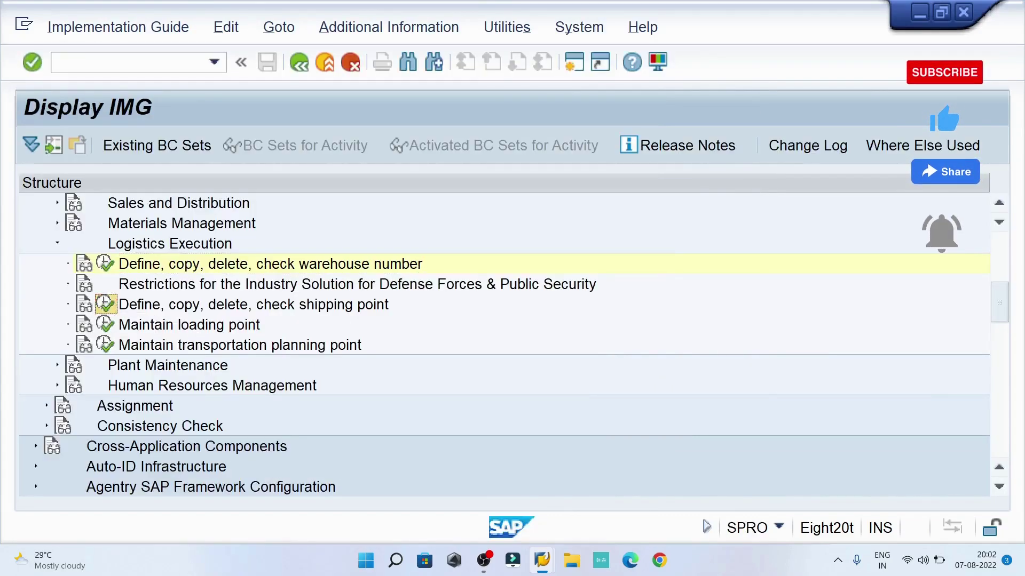
{"action": "left_click_drag", "start_coordinate": [283, 74], "coordinate": [501, 84]}
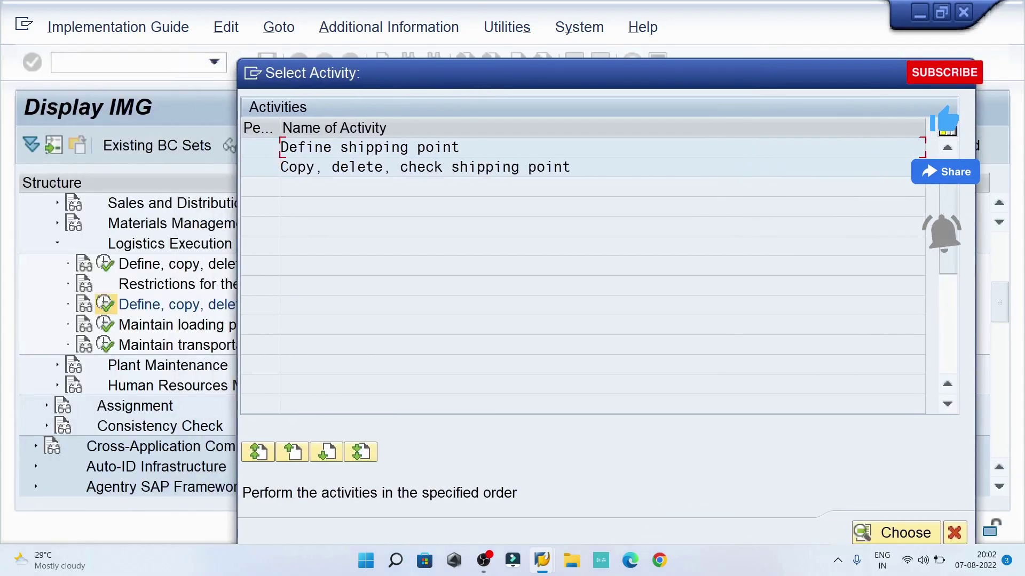
{"action": "double_click", "coordinate": [355, 147]}
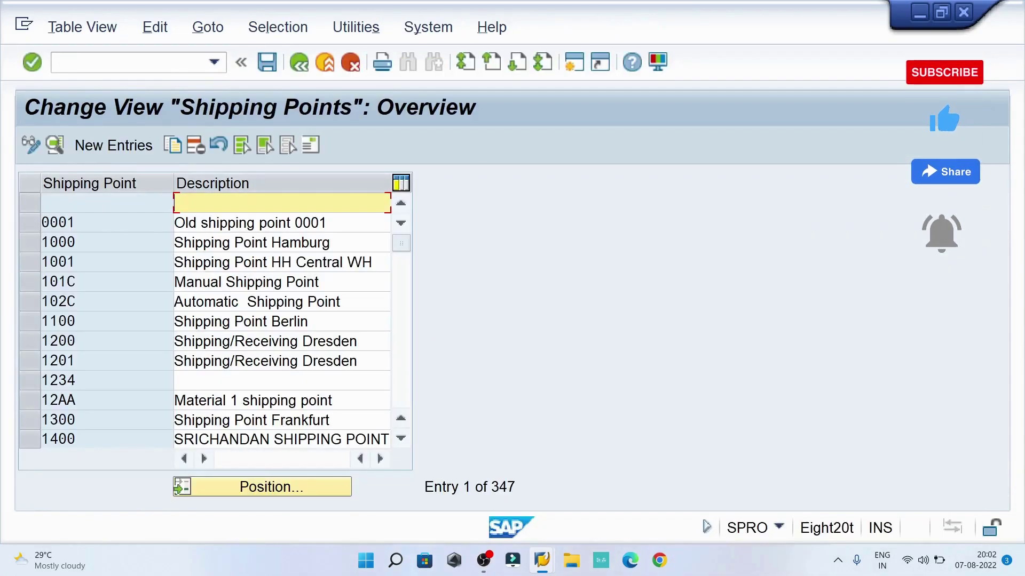
{"action": "left_click", "coordinate": [113, 145]}
- Enter shipping point RCC2 with the description SP for RCC2 in the new entry
{"action": "scroll", "coordinate": [512, 337], "scroll_direction": "down", "scroll_amount": 1}
{"action": "scroll", "coordinate": [512, 337], "scroll_direction": "up", "scroll_amount": 1}
{"action": "key", "text": "space"}
{"action": "key", "text": "Down"}
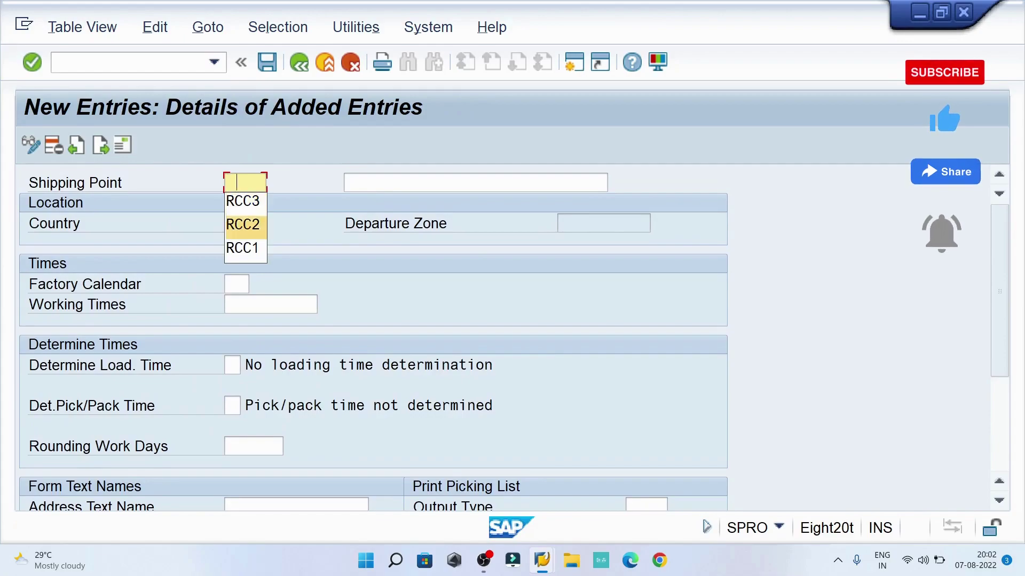
{"action": "key", "text": "Return"}
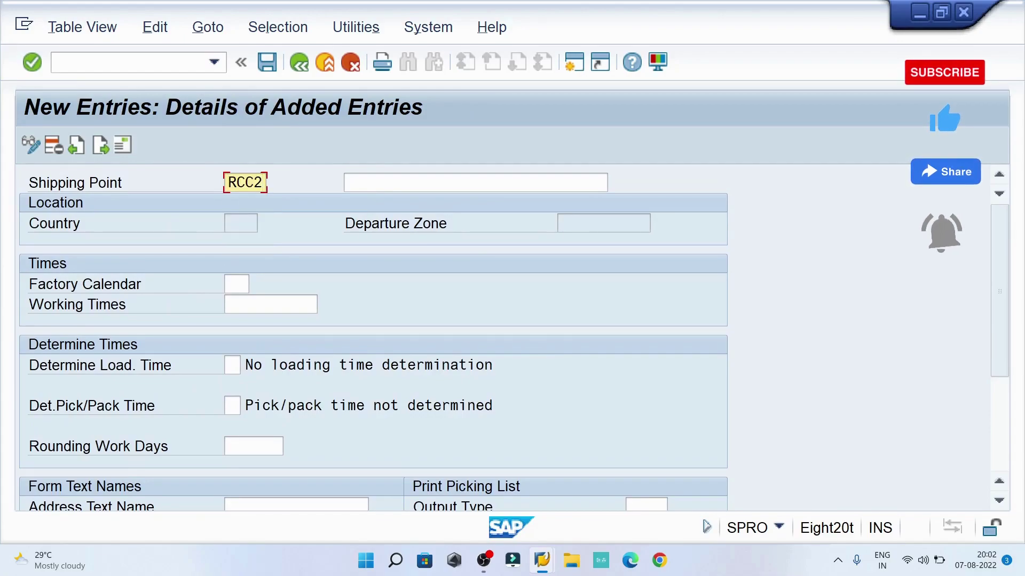
{"action": "key", "text": "Tab"}
{"action": "key", "text": "space"}
{"action": "key", "text": "Down"}
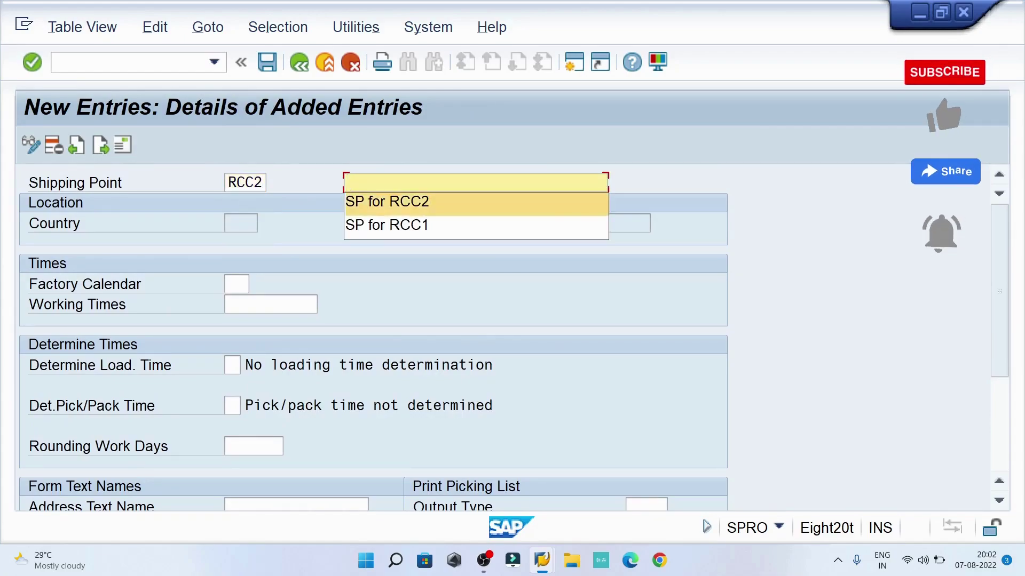
{"action": "key", "text": "Return"}
{"action": "left_click_drag", "start_coordinate": [431, 183], "coordinate": [373, 183]}
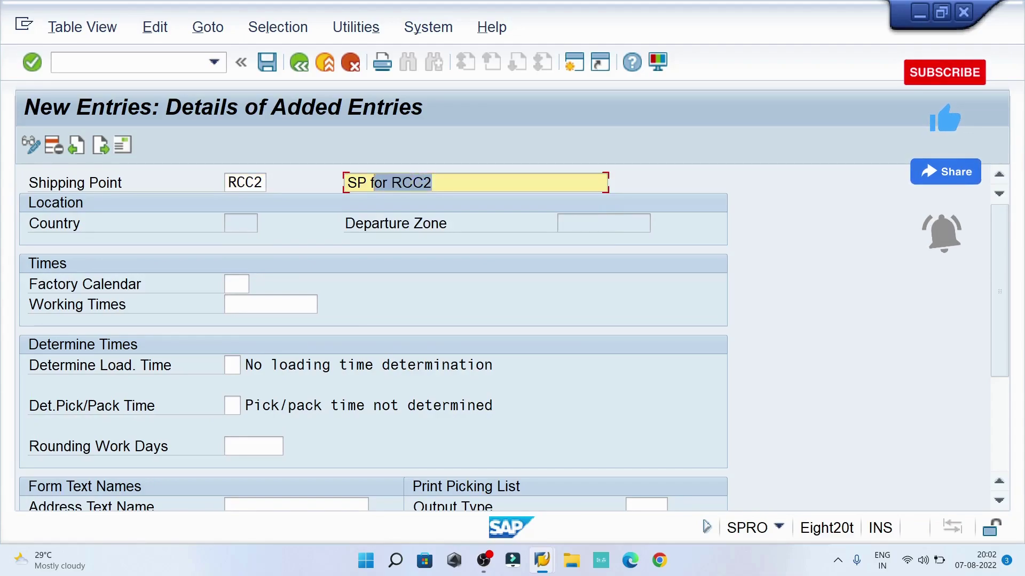
{"action": "key", "text": "Tab"}
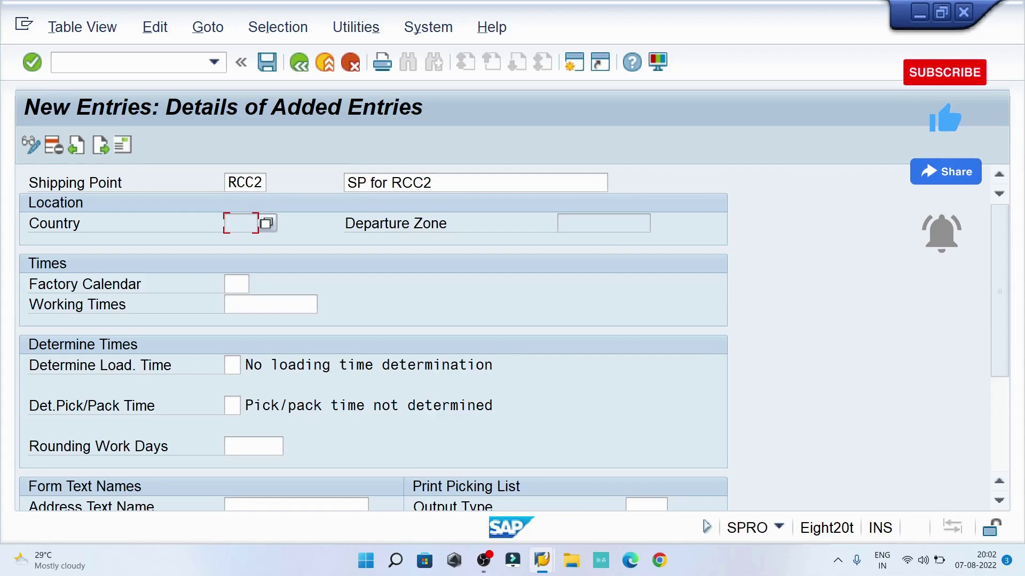
{"action": "scroll", "coordinate": [514, 337], "scroll_direction": "down", "scroll_amount": 1}
{"action": "scroll", "coordinate": [374, 336], "scroll_direction": "down", "scroll_amount": 2}
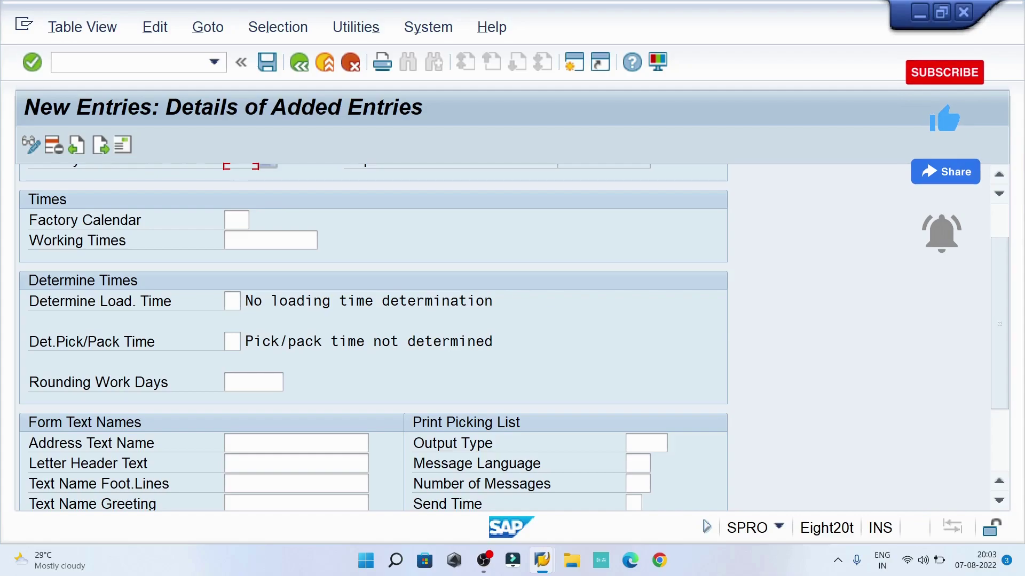
{"action": "scroll", "coordinate": [373, 336], "scroll_direction": "up", "scroll_amount": 3}
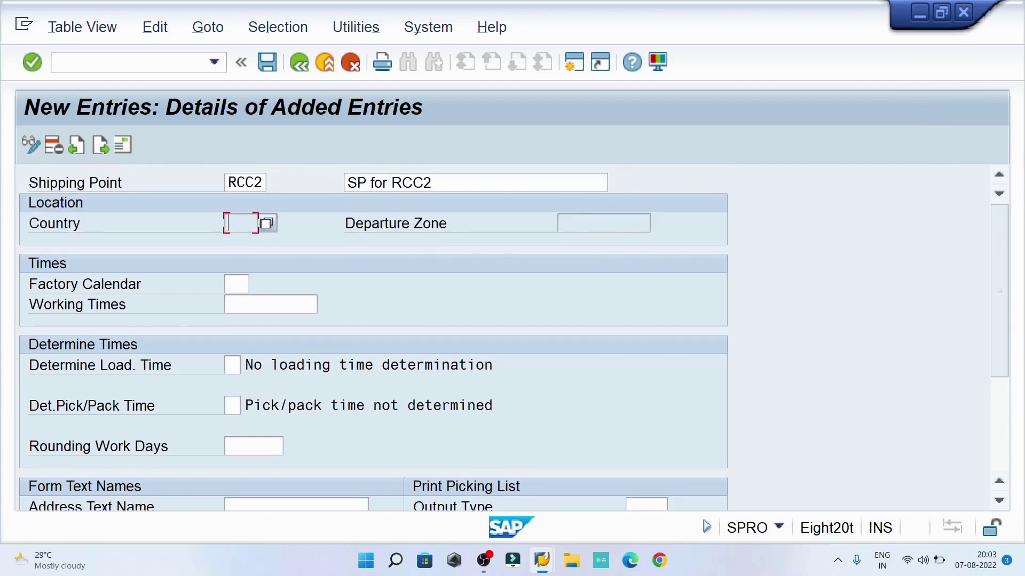
{"action": "left_click", "coordinate": [245, 183]}
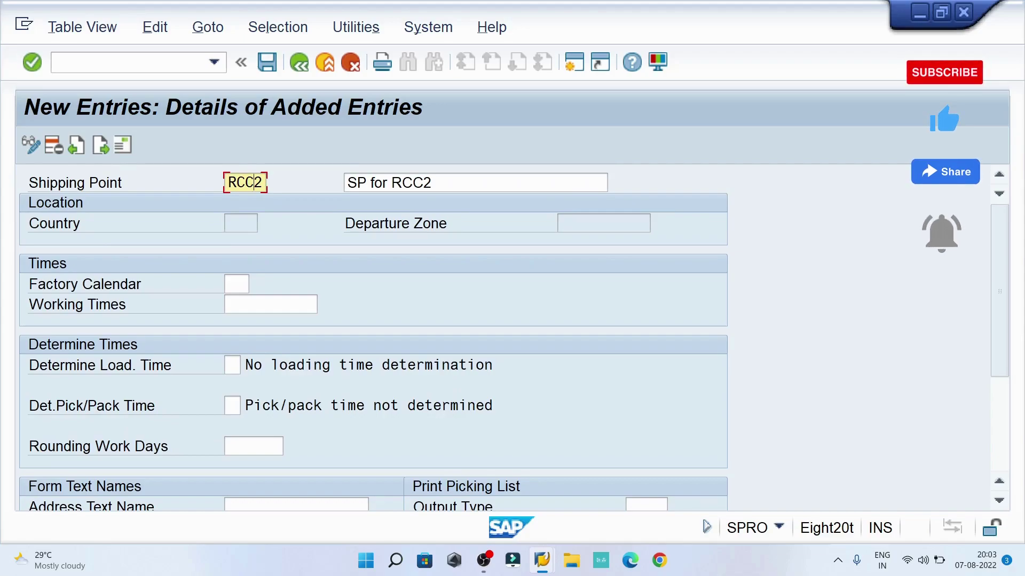
{"action": "double_click", "coordinate": [253, 182]}
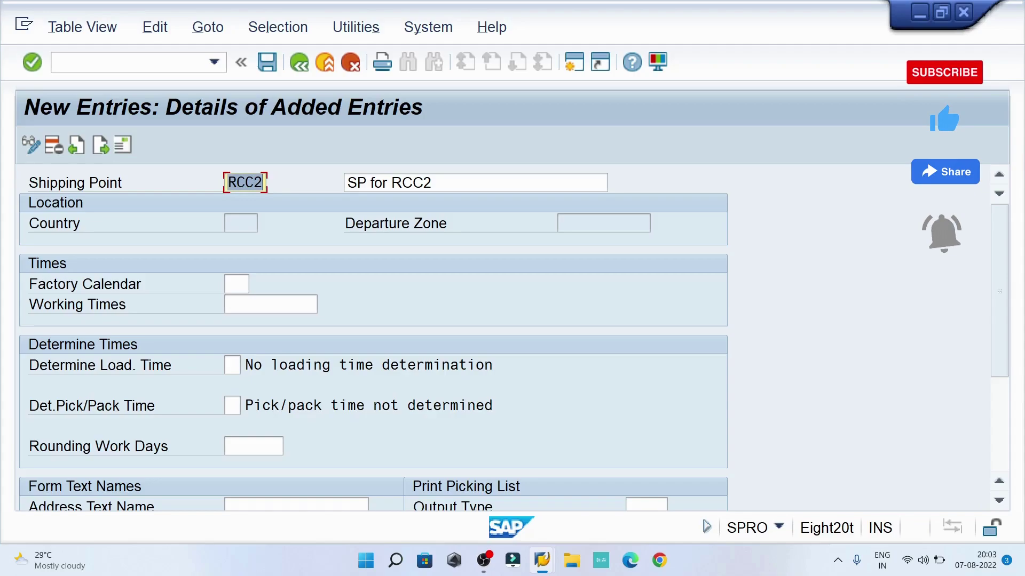
- Save shipping point RCC2 with country IN in its address under customizing request FE8K902383
{"action": "left_click", "coordinate": [267, 63]}
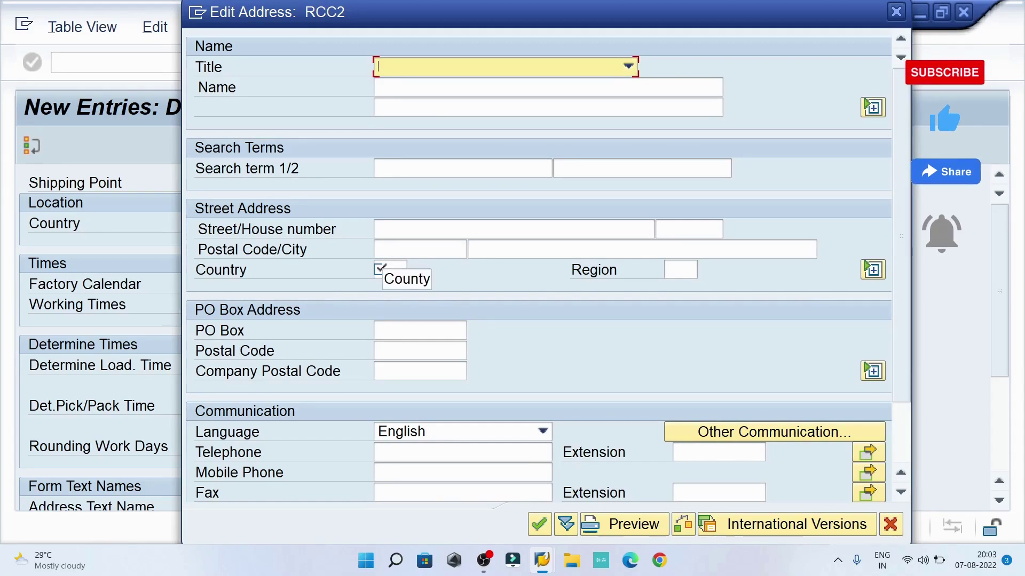
{"action": "left_click", "coordinate": [380, 269]}
{"action": "type", "text": "IN"}
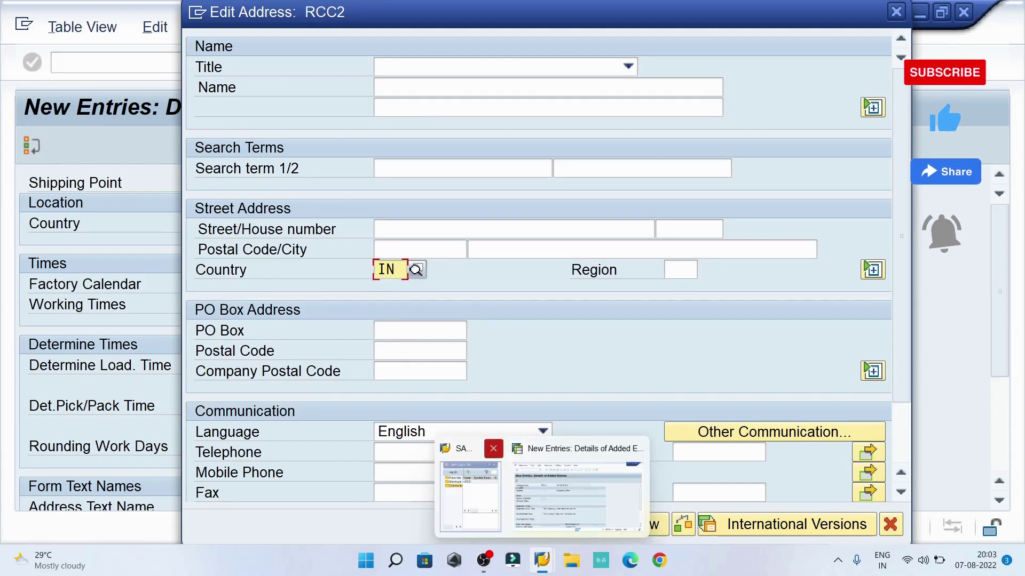
{"action": "double_click", "coordinate": [383, 270]}
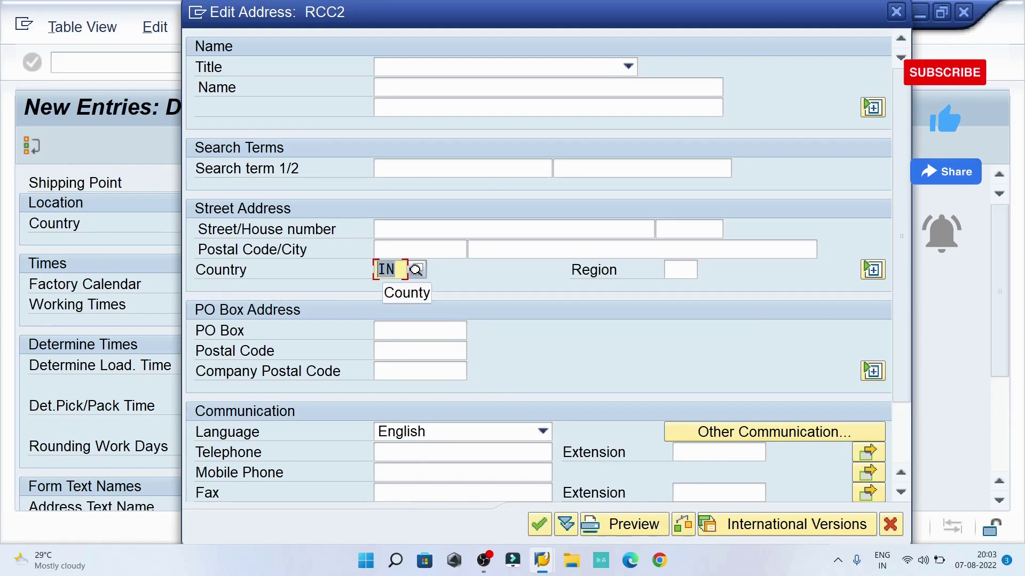
{"action": "key", "text": "Return"}
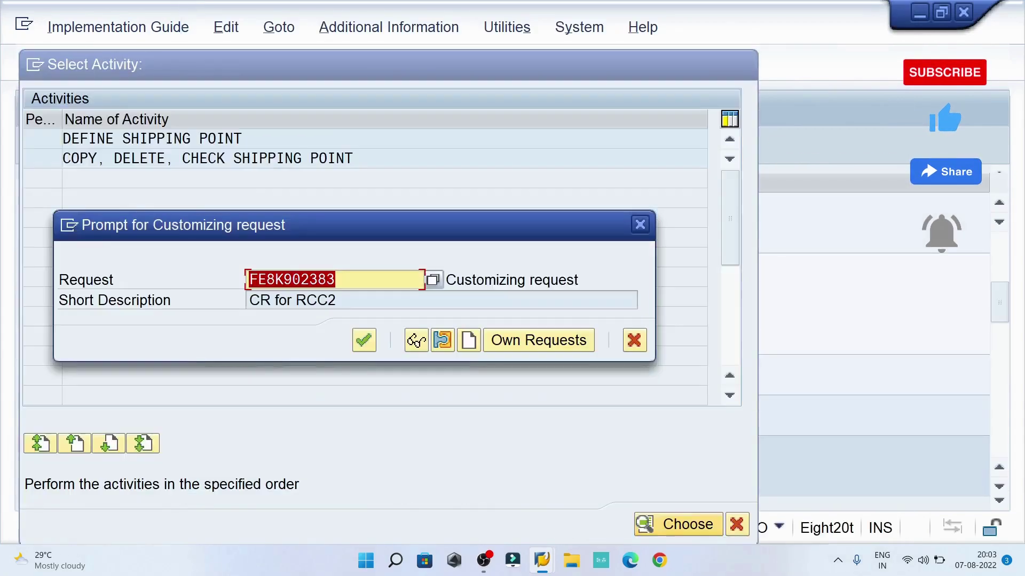
{"action": "key", "text": "Return"}
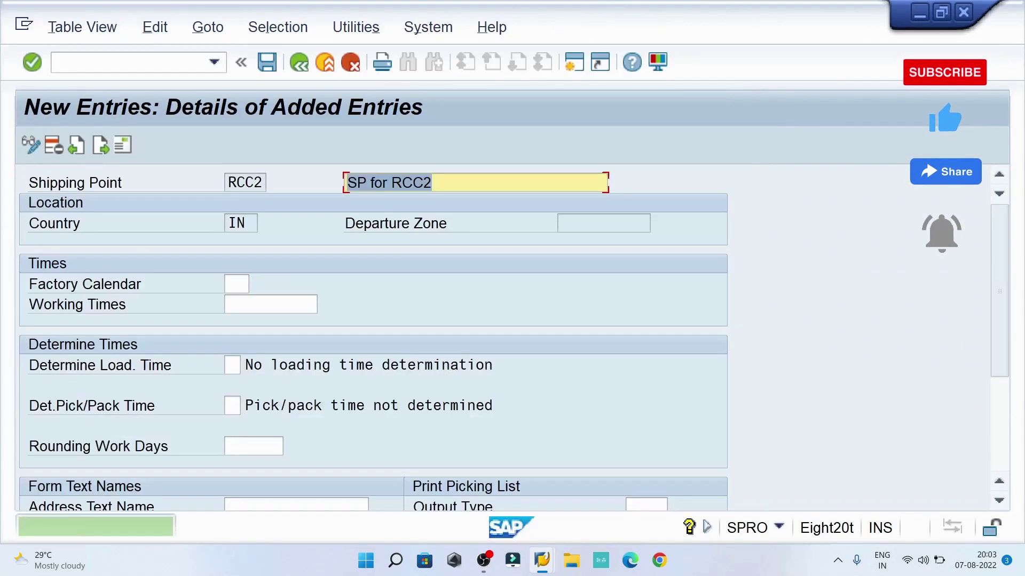
- Leave the shipping point maintenance and close the activity selection to return to the IMG structure
{"action": "double_click", "coordinate": [236, 223]}
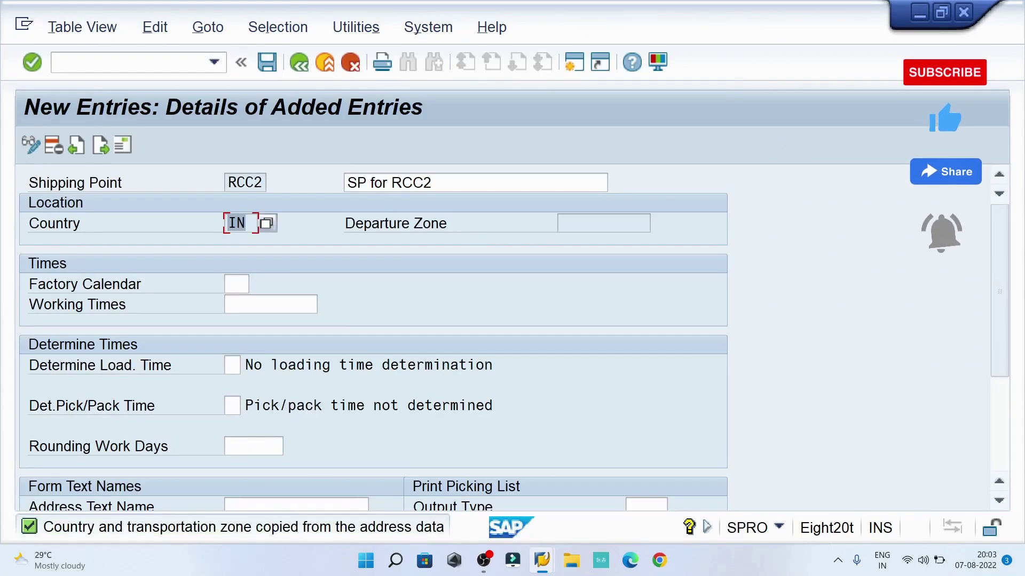
{"action": "double_click", "coordinate": [245, 183]}
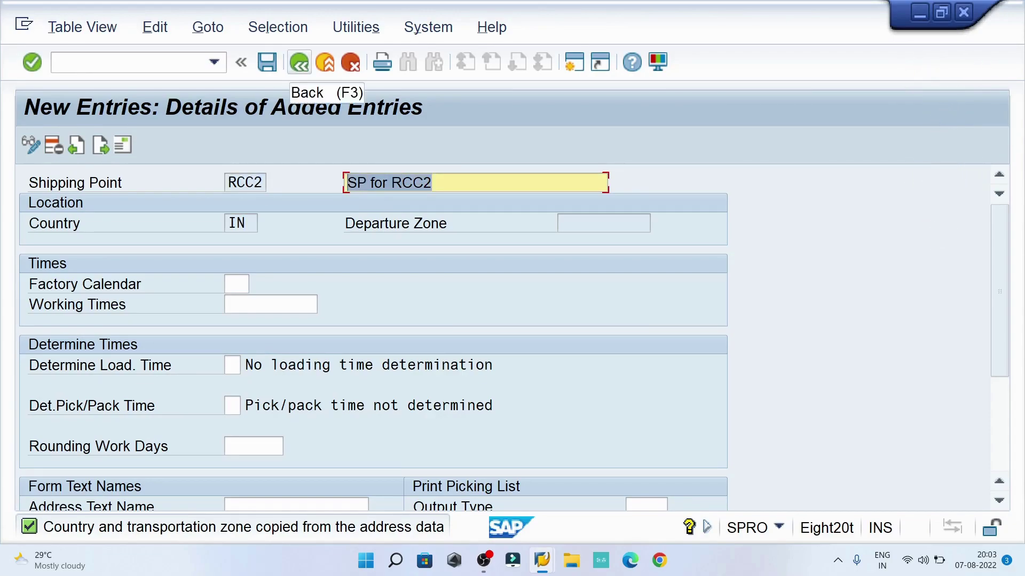
{"action": "left_click", "coordinate": [299, 63]}
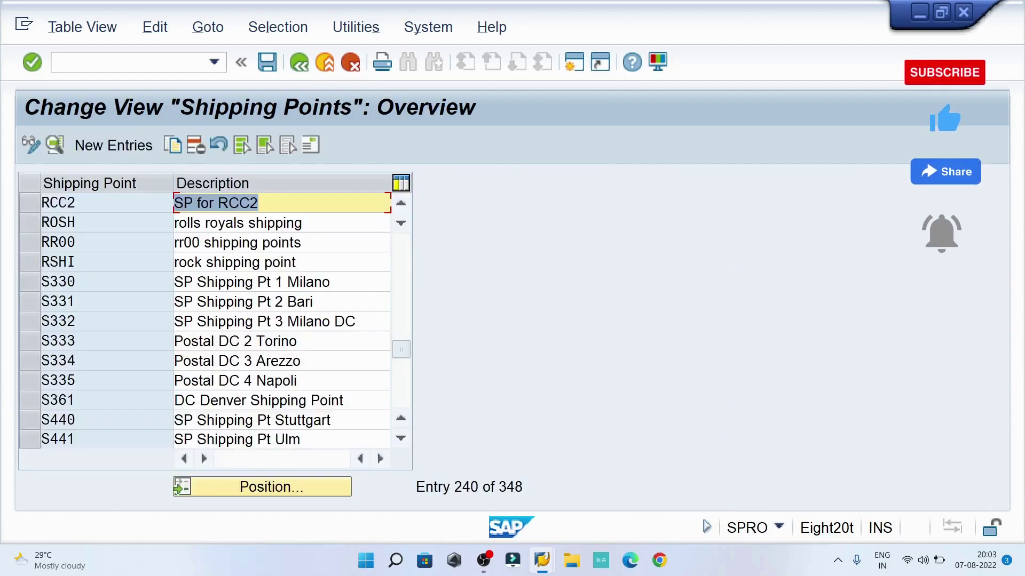
{"action": "key", "text": "F3"}
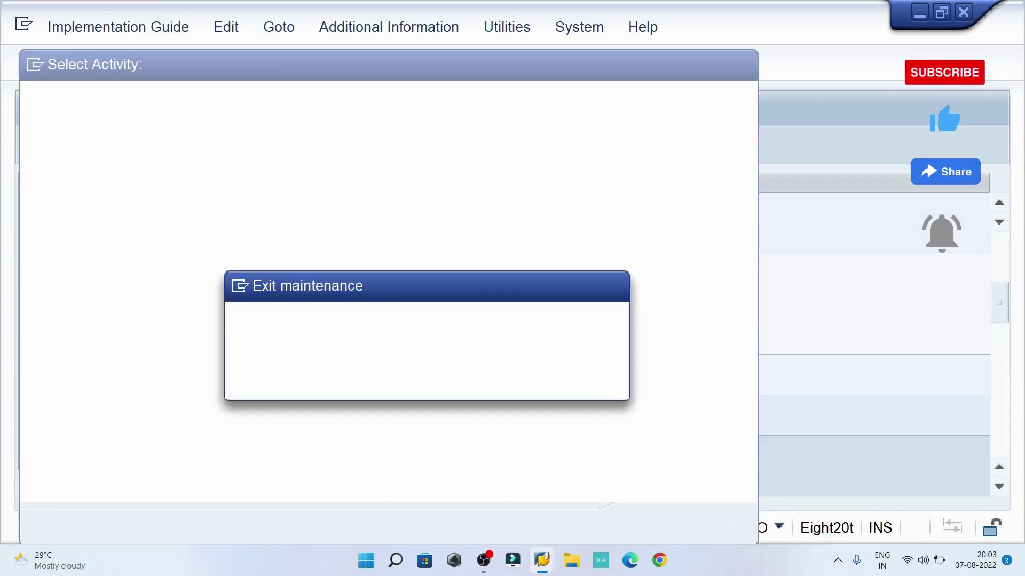
{"action": "left_click", "coordinate": [301, 382]}
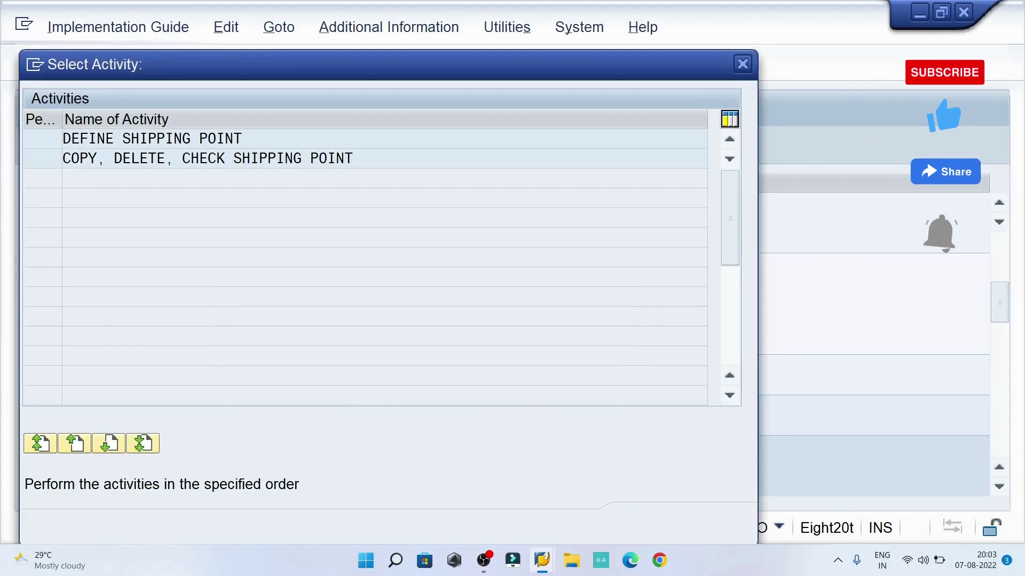
{"action": "left_click", "coordinate": [742, 64]}
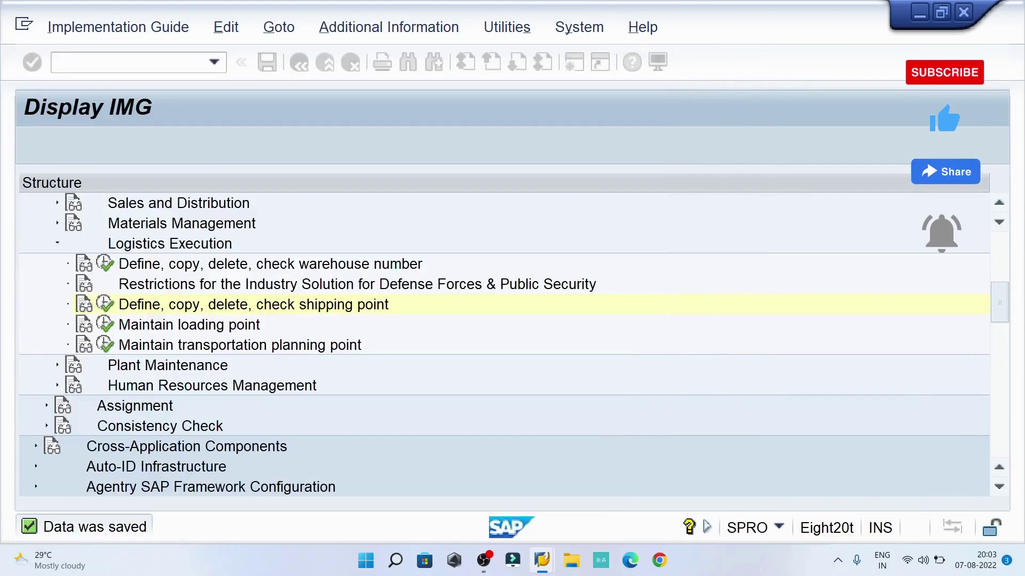
- Open the Maintain loading point activity for shipping point RCC2
{"action": "left_click", "coordinate": [105, 324]}
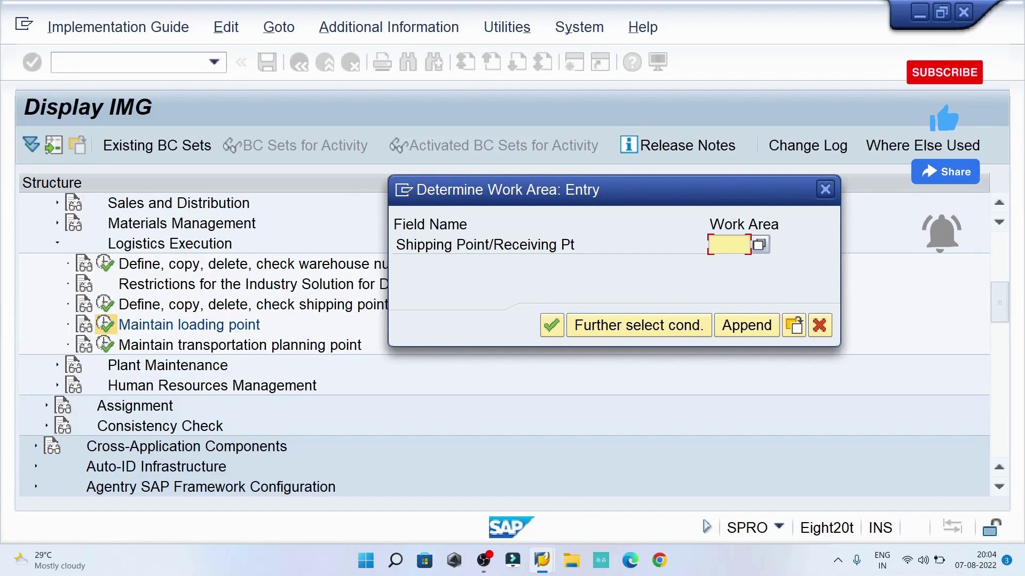
{"action": "key", "text": "BackSpace"}
{"action": "key", "text": "Down"}
{"action": "key", "text": "Return"}
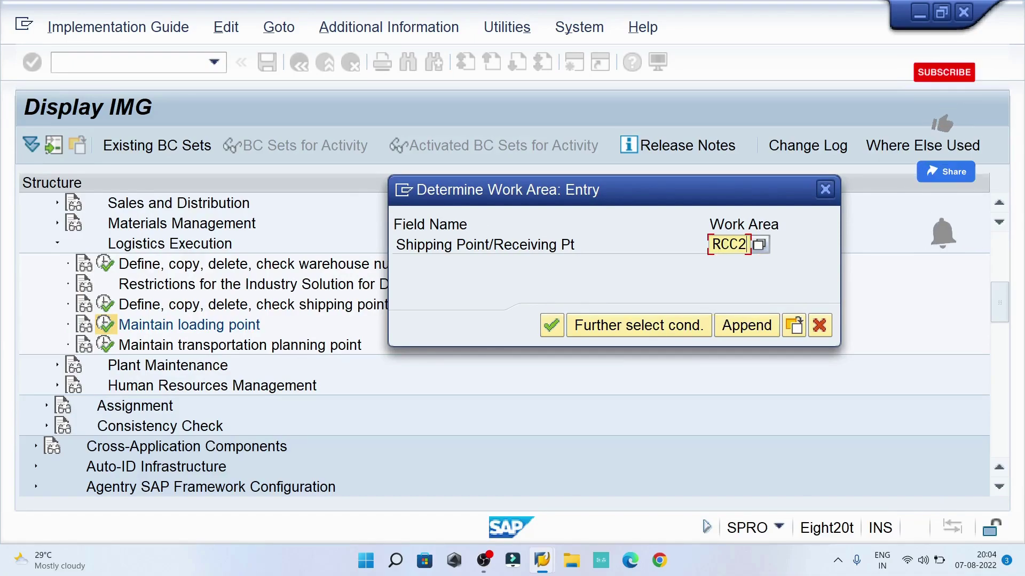
{"action": "key", "text": "Return"}
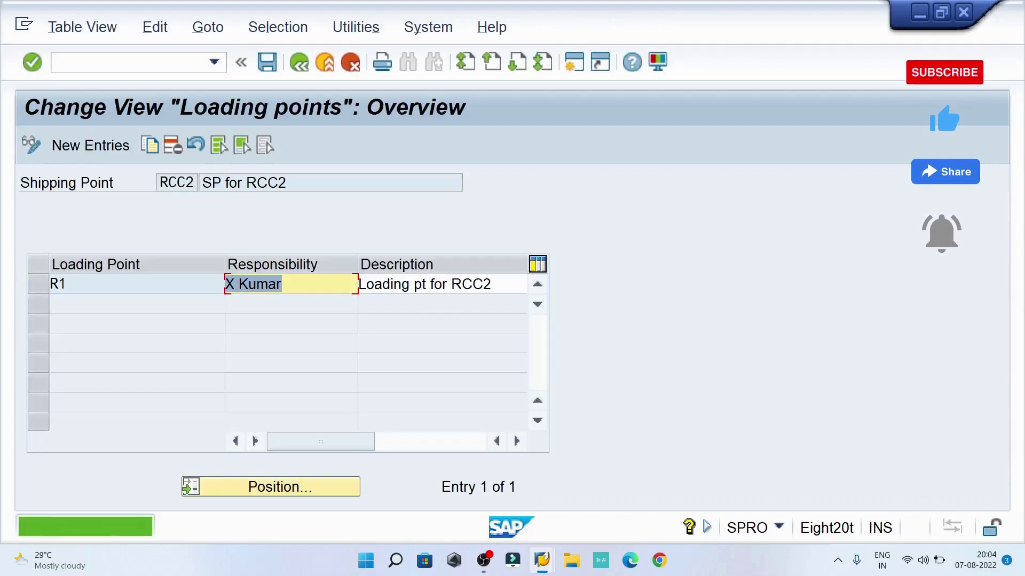
{"action": "double_click", "coordinate": [58, 284]}
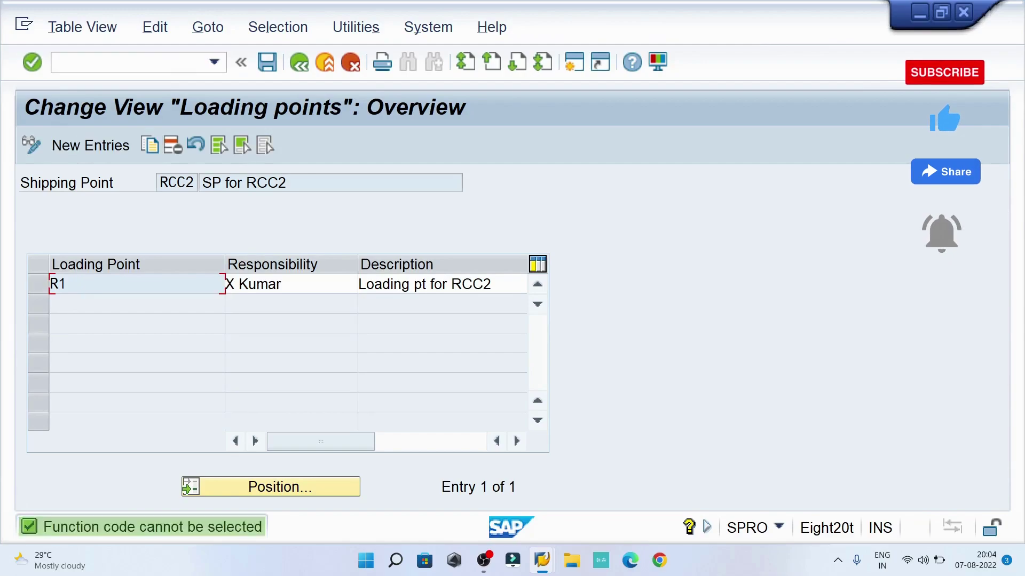
- Add loading point R2 with the suggested responsible person and the description Loading pt for RCC2
{"action": "left_click", "coordinate": [91, 145]}
{"action": "type", "text": "R2"}
{"action": "left_click", "coordinate": [291, 284]}
{"action": "key", "text": "Down"}
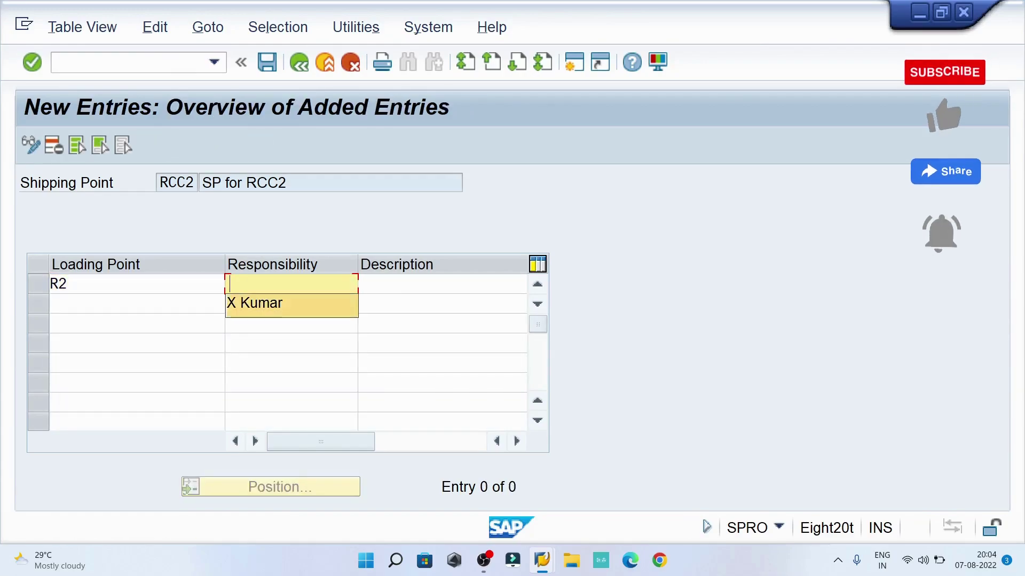
{"action": "key", "text": "Return"}
{"action": "key", "text": "Tab"}
{"action": "type", "text": "L"}
{"action": "key", "text": "Down"}
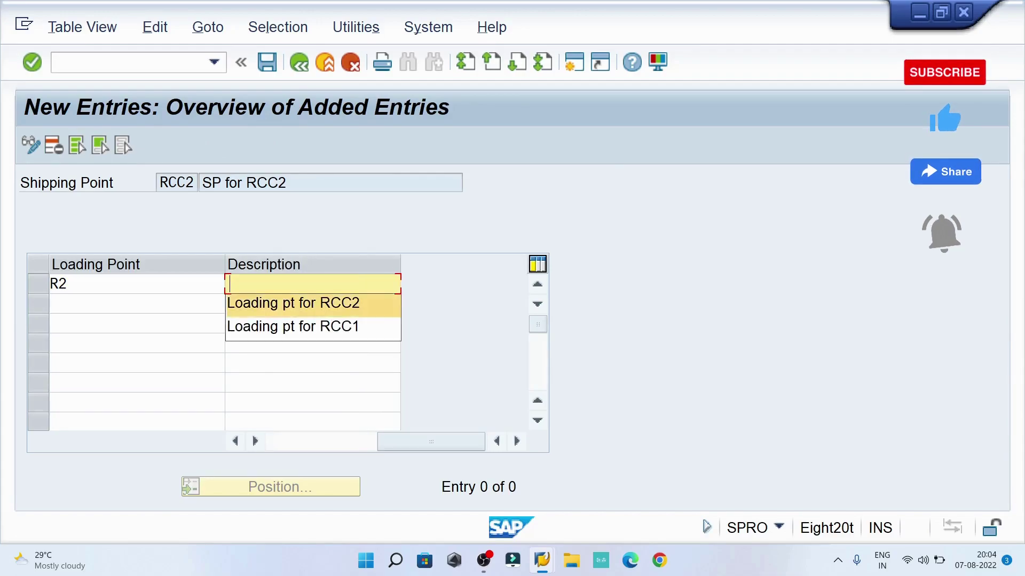
{"action": "key", "text": "Return"}
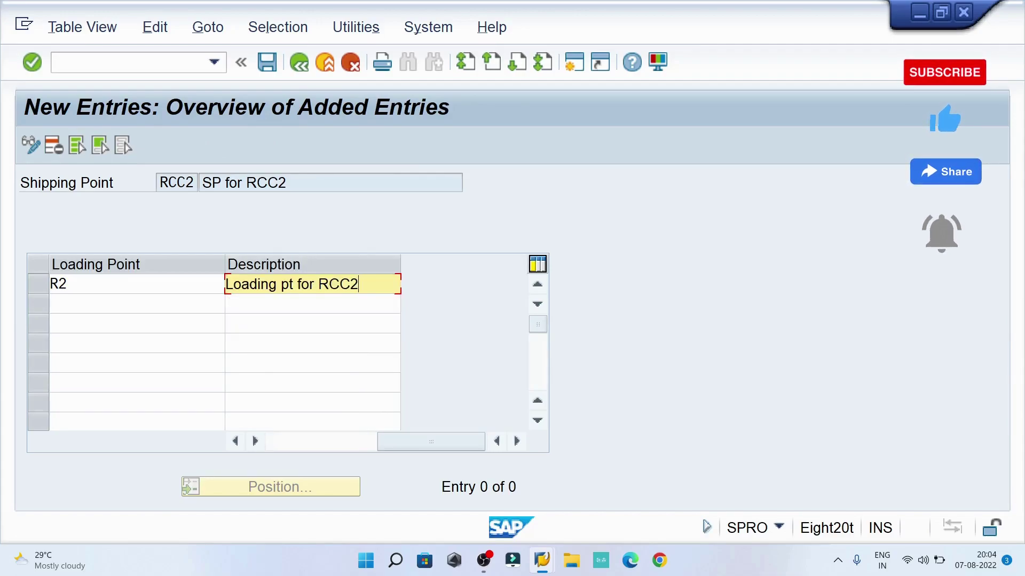
{"action": "key", "text": "Return"}
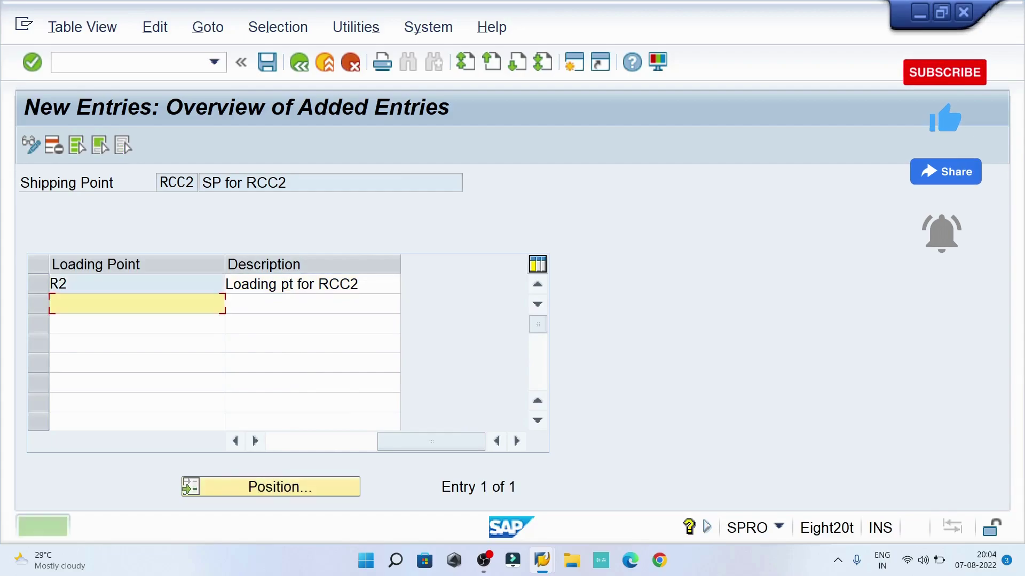
- Save loading point R2 under customizing request FE8K902383 and return to the IMG structure
{"action": "key", "text": "ctrl+s"}
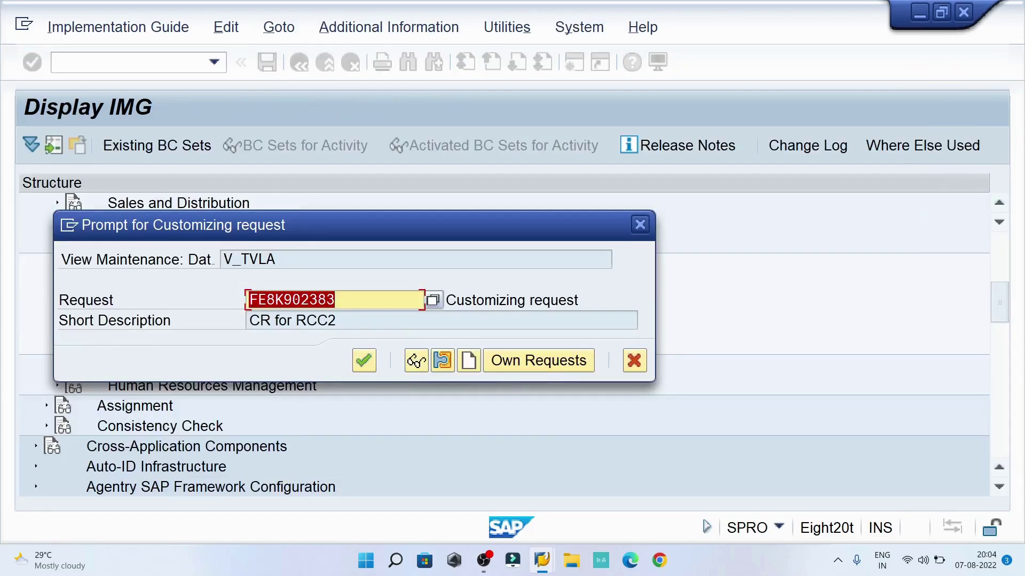
{"action": "left_click", "coordinate": [364, 361]}
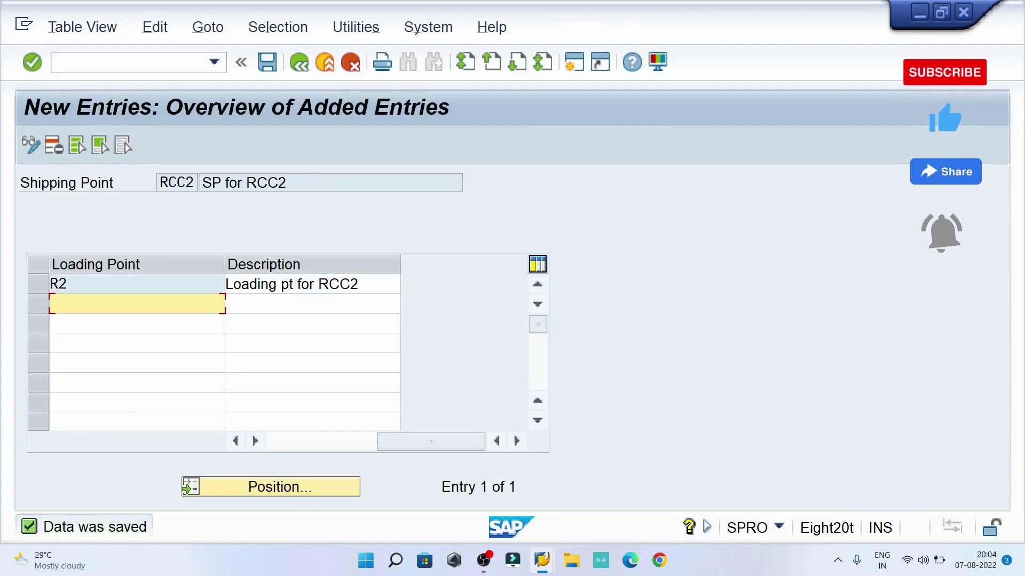
{"action": "left_click", "coordinate": [300, 63]}
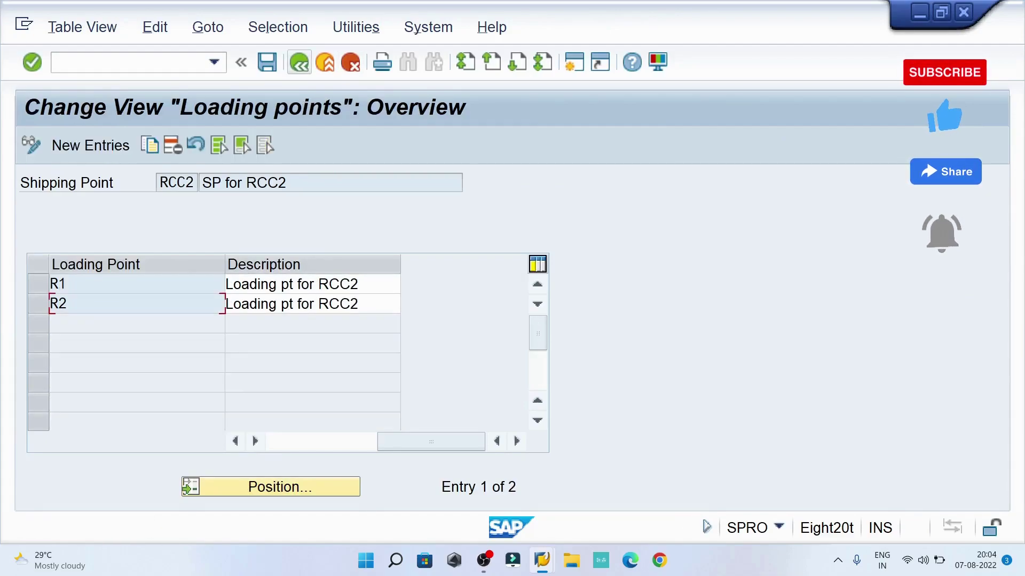
{"action": "left_click", "coordinate": [67, 284]}
{"action": "left_click_drag", "start_coordinate": [186, 183], "coordinate": [168, 182]}
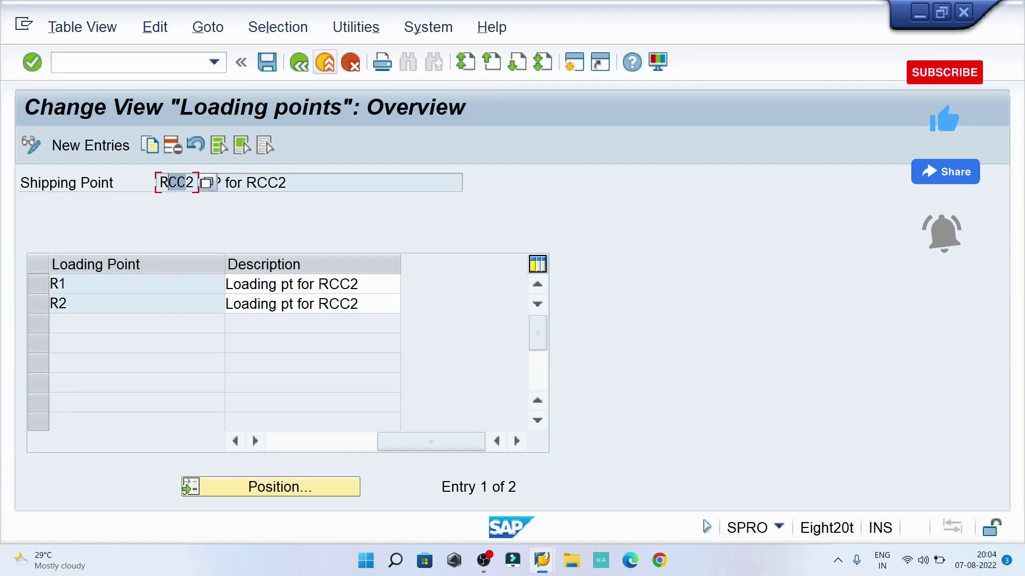
{"action": "left_click", "coordinate": [299, 62]}
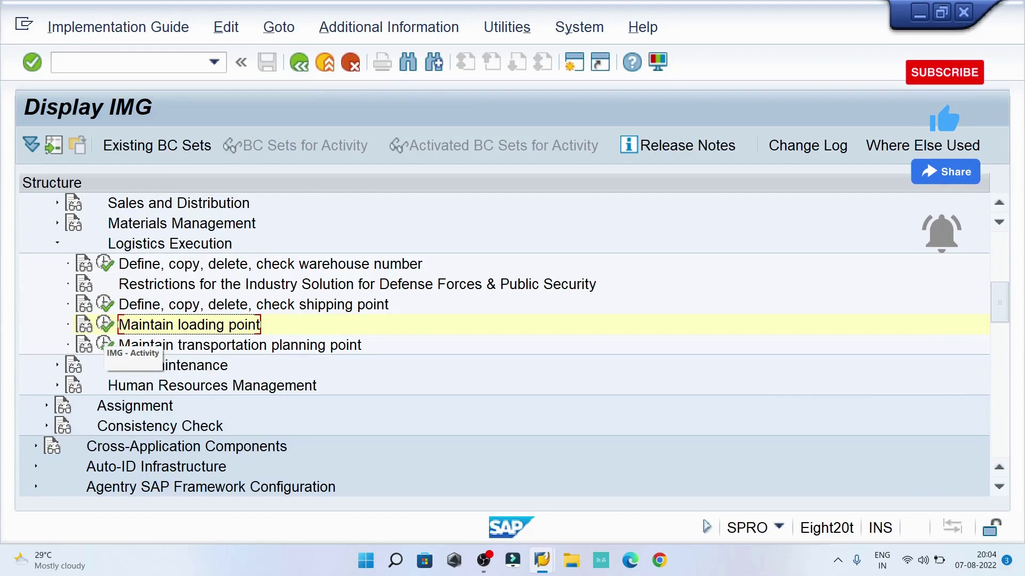
- Add a new transportation planning point RCC2 with the description Trs pt for RCC2 and company code RCC2
{"action": "left_click", "coordinate": [105, 344]}
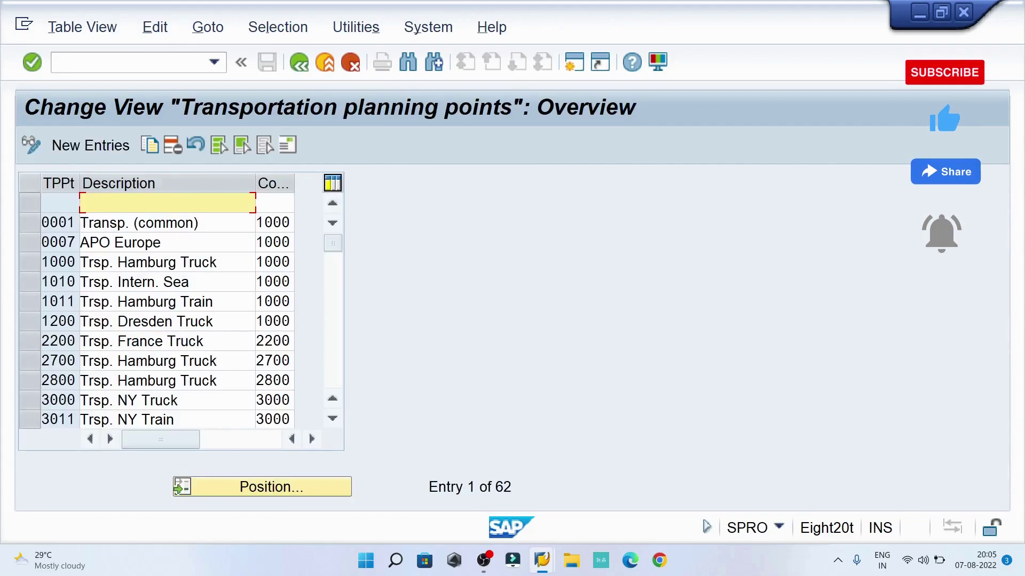
{"action": "left_click", "coordinate": [90, 146]}
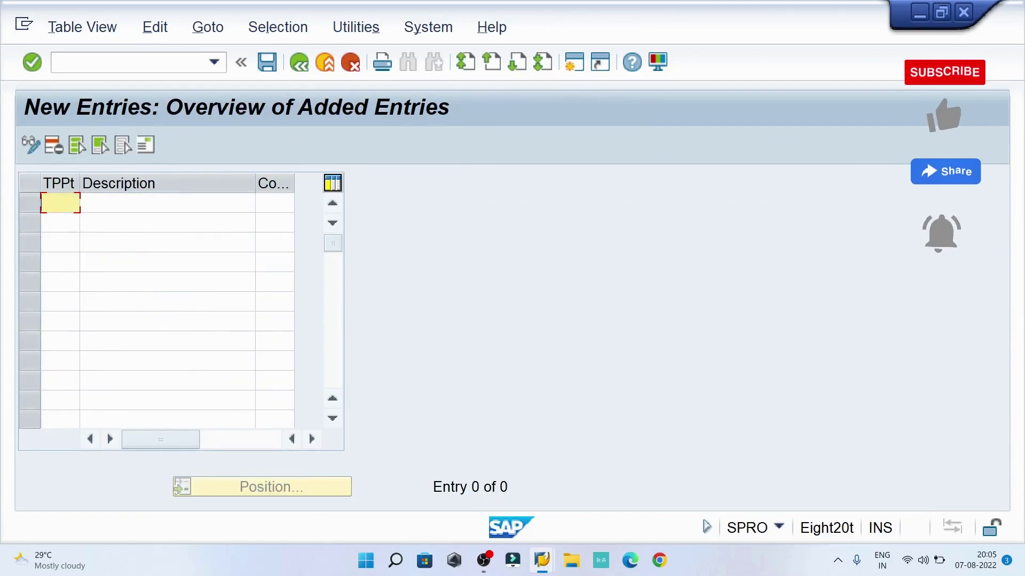
{"action": "type", "text": "RCC2"}
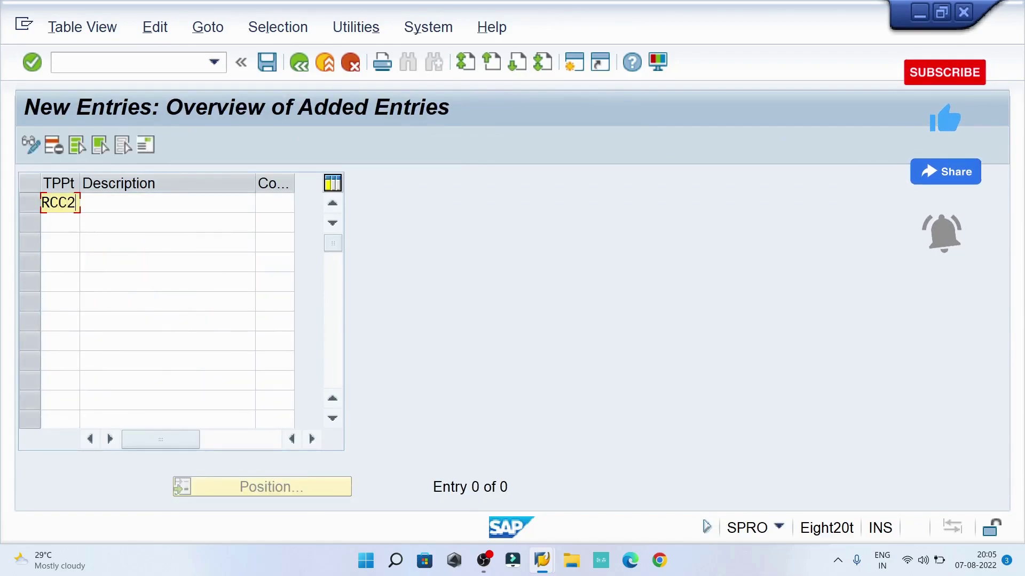
{"action": "key", "text": "Tab"}
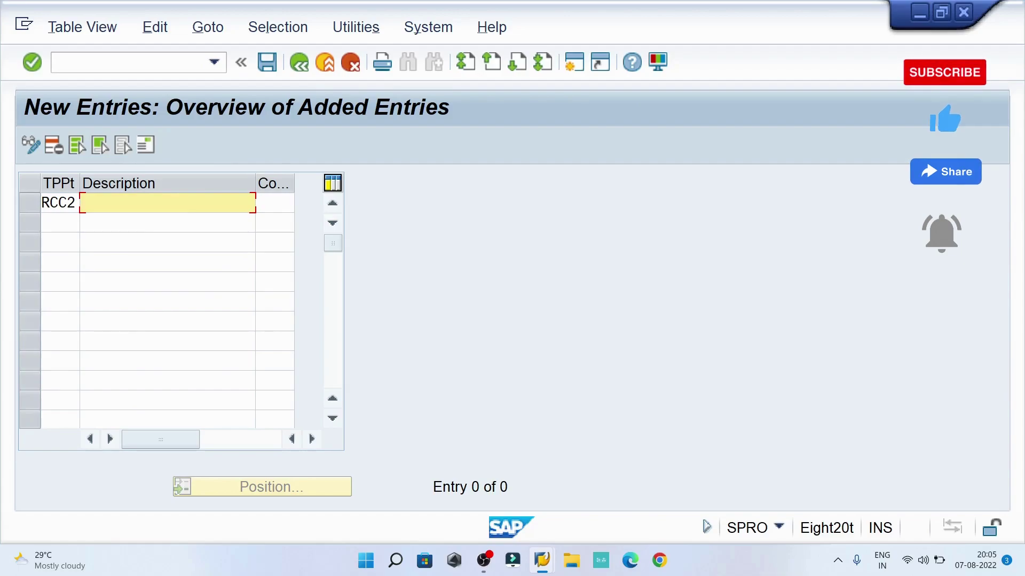
{"action": "type", "text": "Trs p"}
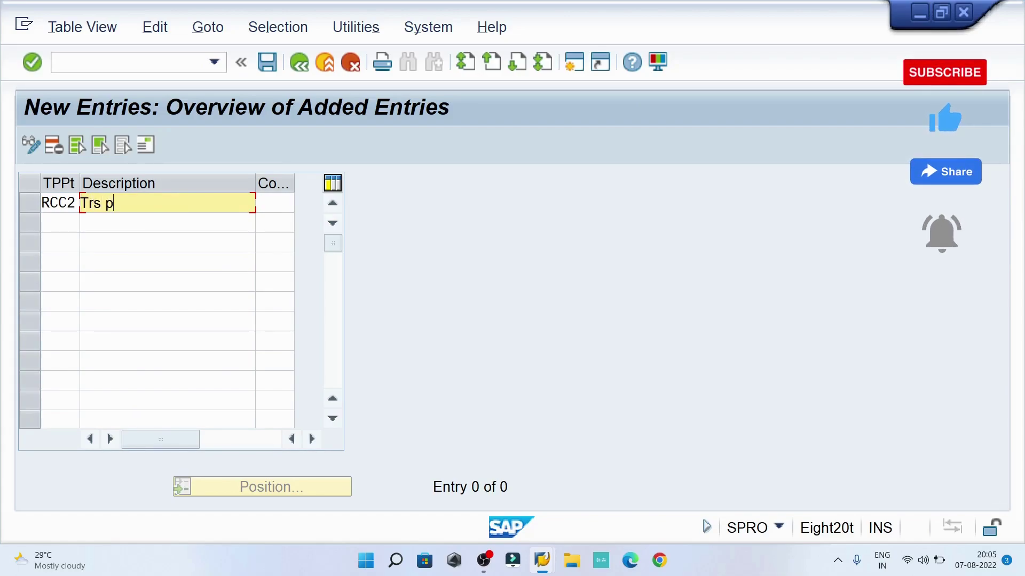
{"action": "type", "text": "t for RCC2"}
{"action": "key", "text": "Tab"}
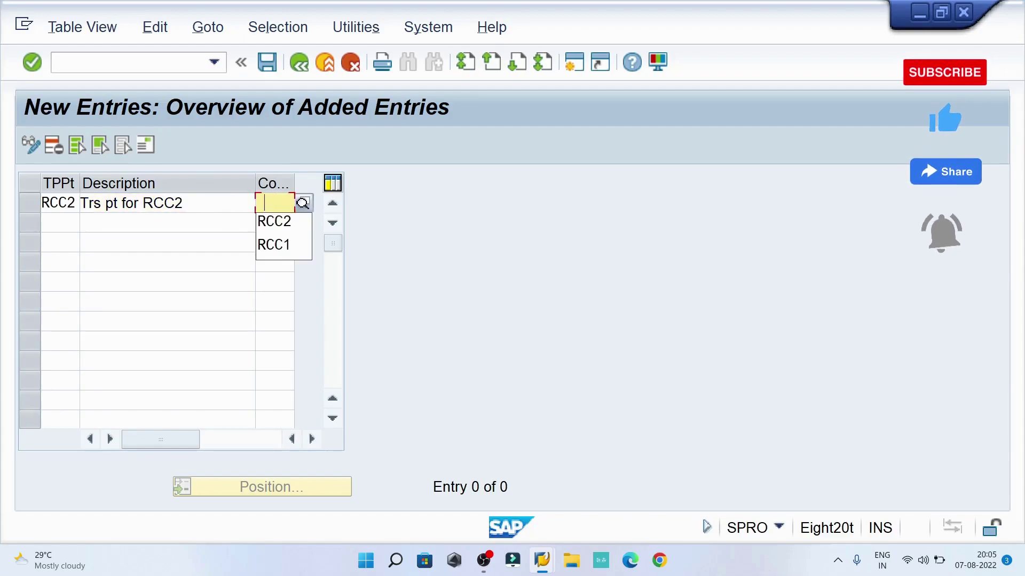
{"action": "key", "text": "Down"}
{"action": "key", "text": "Return"}
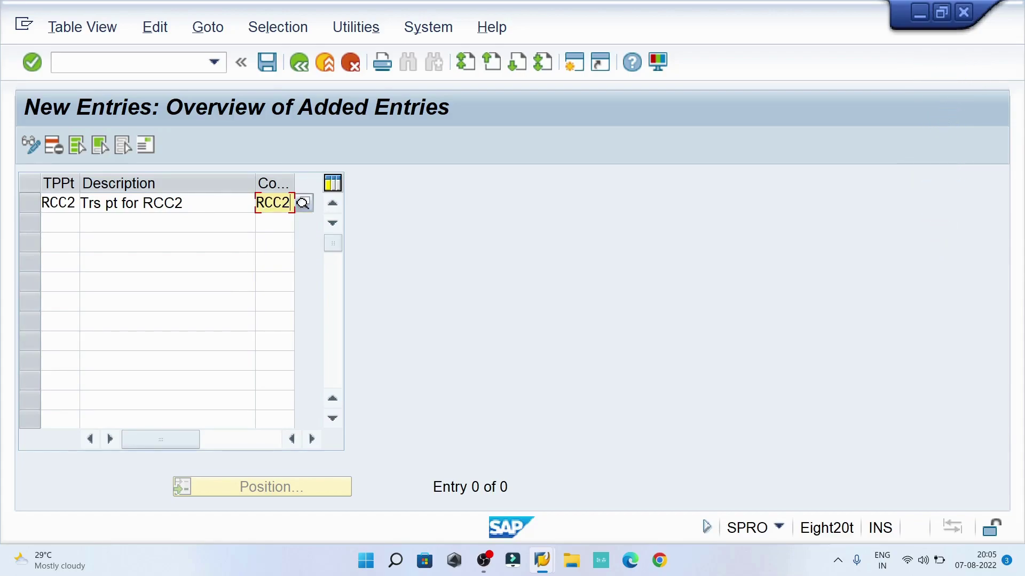
{"action": "key", "text": "Return"}
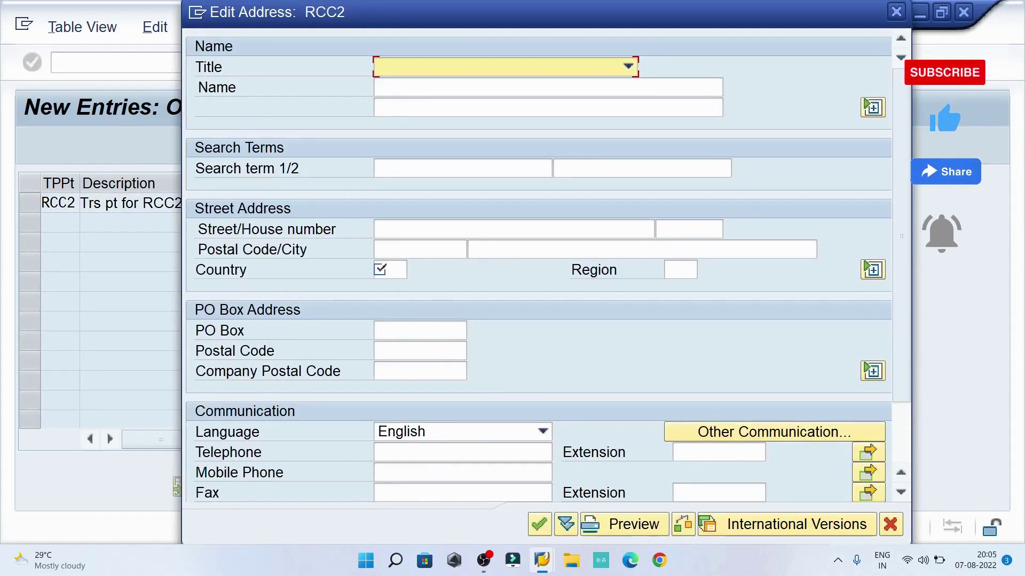
- Set the country in the planning point's address to IN and accept the address
{"action": "left_click", "coordinate": [385, 269]}
{"action": "key", "text": "space"}
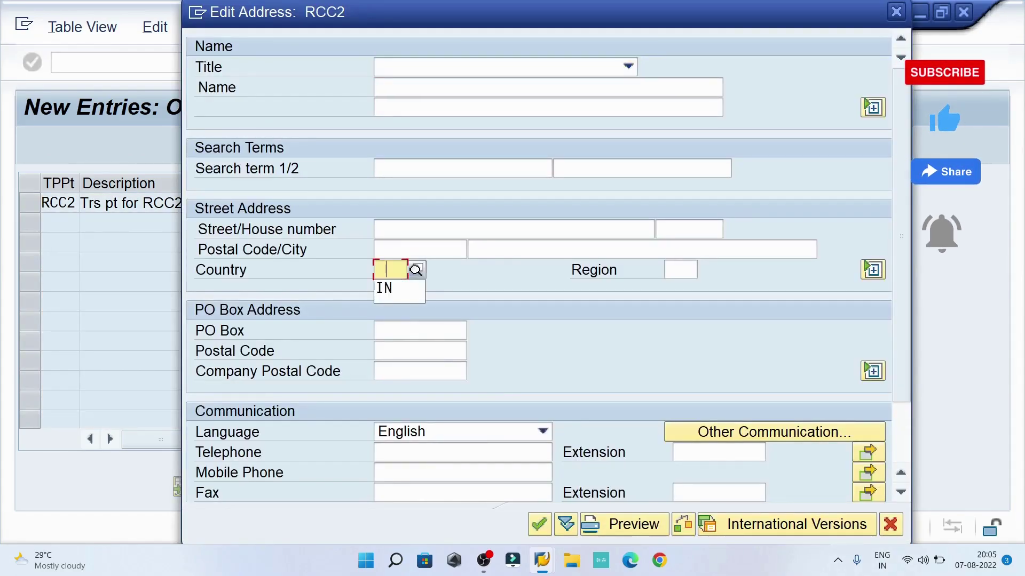
{"action": "key", "text": "Return"}
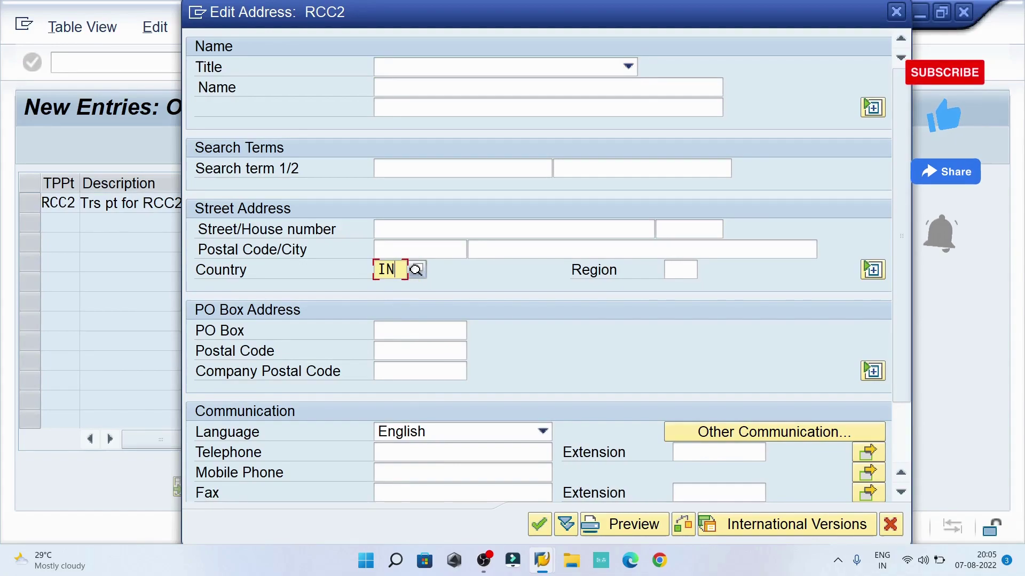
{"action": "left_click", "coordinate": [539, 524]}
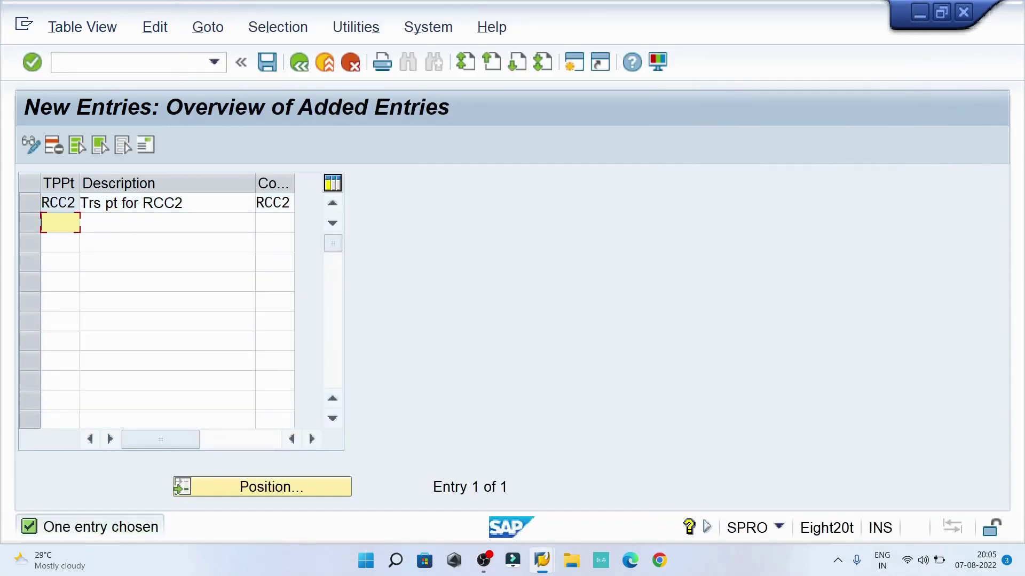
- Save transportation planning point RCC2 under the proposed customizing request and return to the IMG structure
{"action": "left_click", "coordinate": [267, 62]}
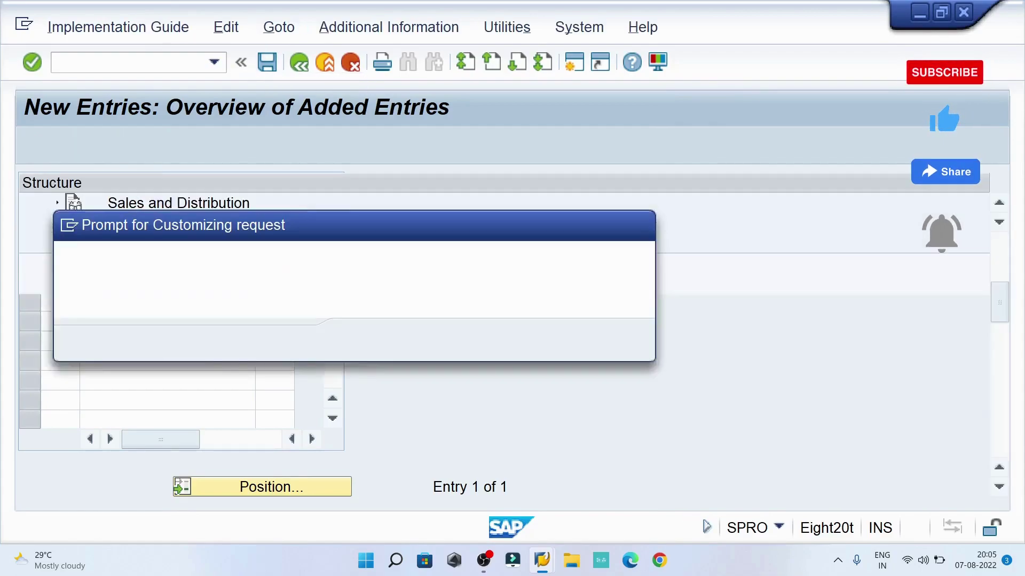
{"action": "key", "text": "Return"}
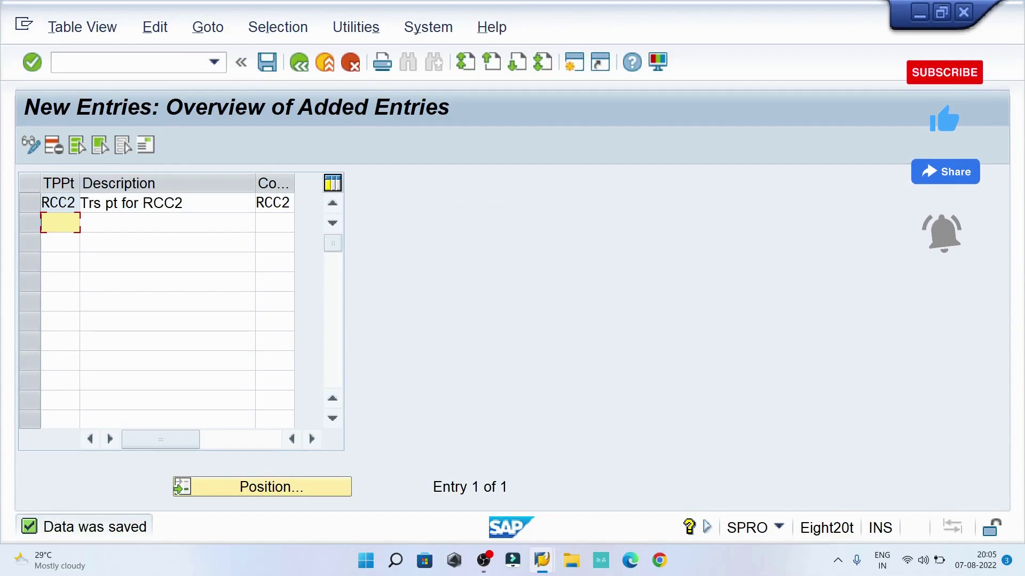
{"action": "left_click_drag", "start_coordinate": [257, 203], "coordinate": [291, 203]}
{"action": "key", "text": "F3"}
{"action": "left_click", "coordinate": [299, 63]}
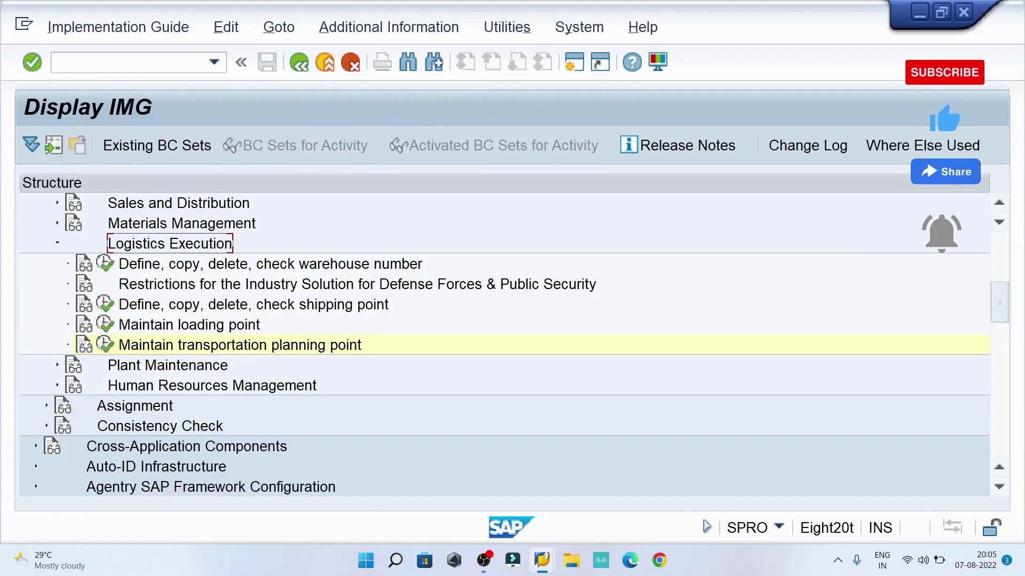
- Collapse the Logistics Execution node under Definition and expand the Assignment node of Enterprise Structure
{"action": "scroll", "coordinate": [504, 345], "scroll_direction": "up", "scroll_amount": 2}
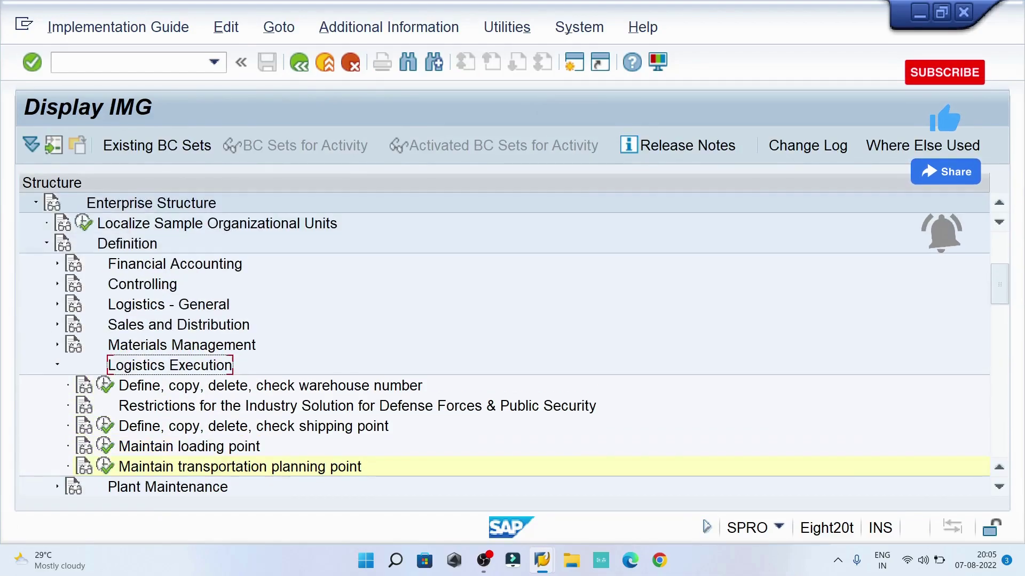
{"action": "left_click", "coordinate": [57, 365]}
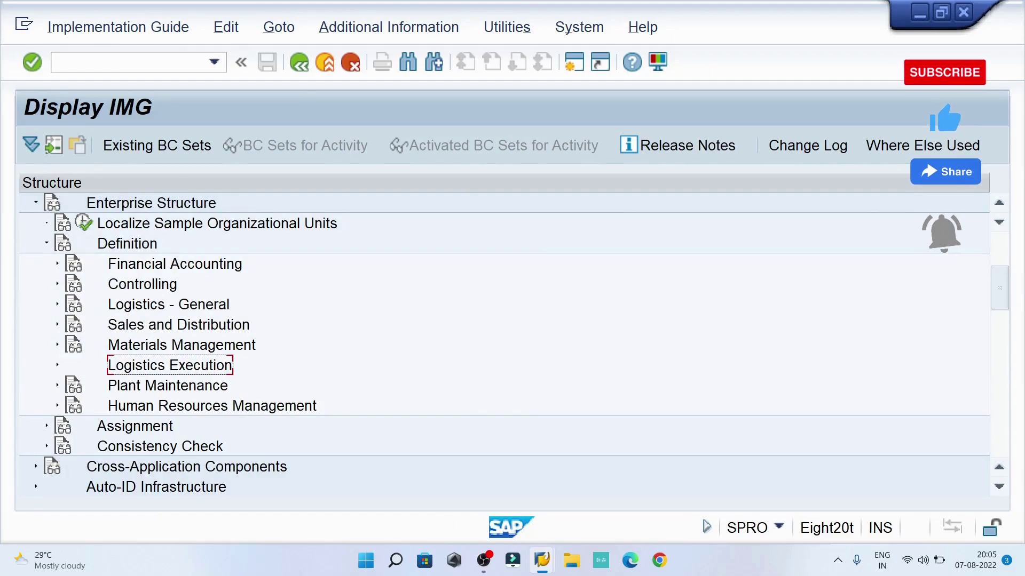
{"action": "scroll", "coordinate": [504, 345], "scroll_direction": "down", "scroll_amount": 3}
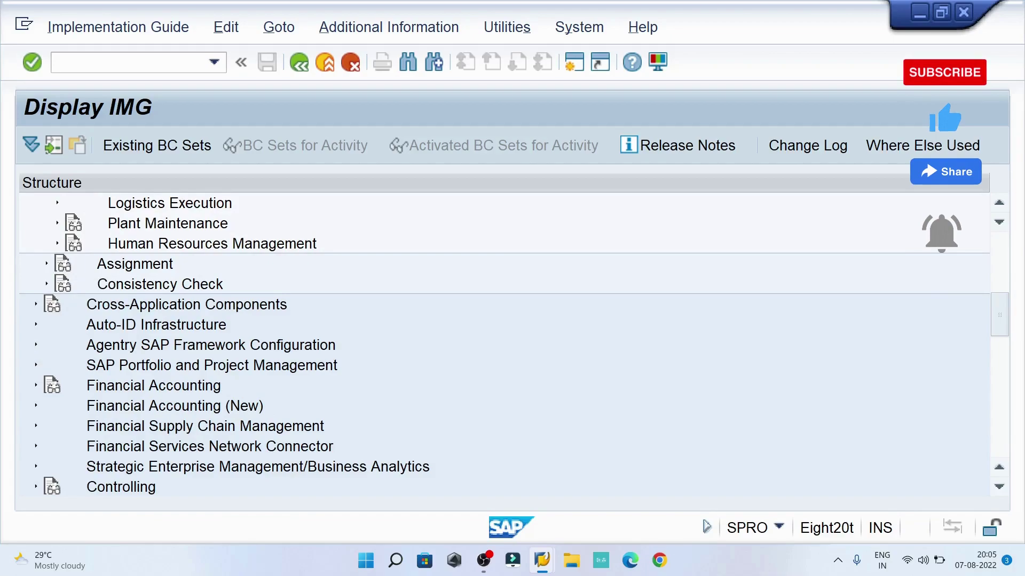
{"action": "left_click", "coordinate": [46, 264]}
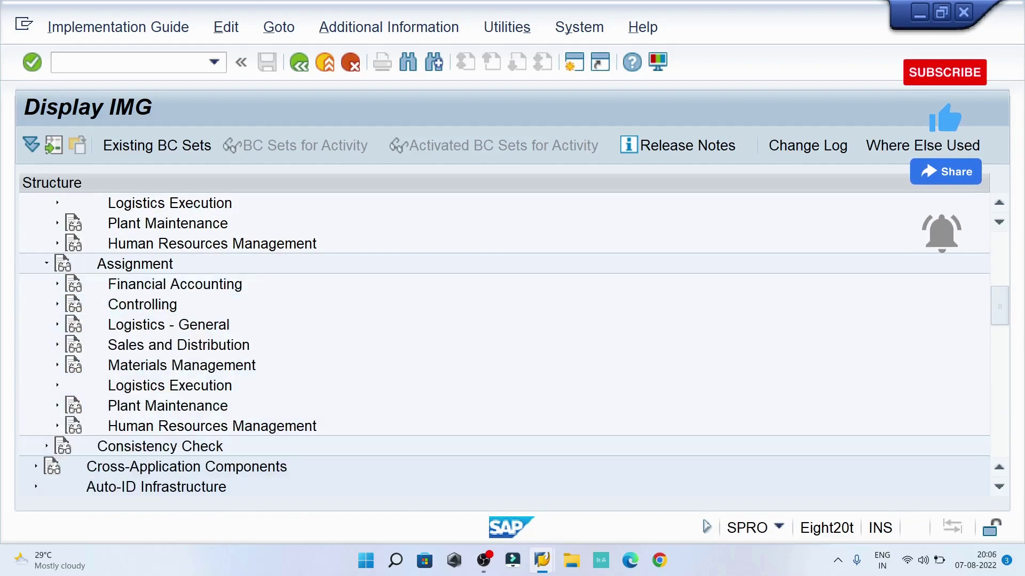